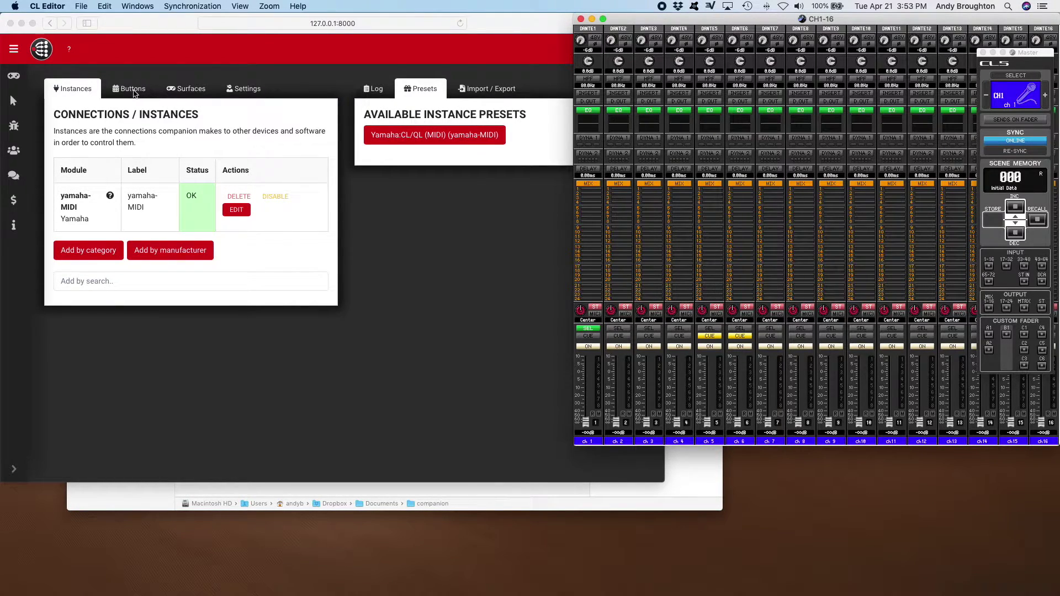
Step: Place the Yamaha CL/QL Macros preset 'Record MIDI Macro' on page 1 button 1.2
{"action": "left_click", "coordinate": [133, 93]}
{"action": "left_click", "coordinate": [133, 89]}
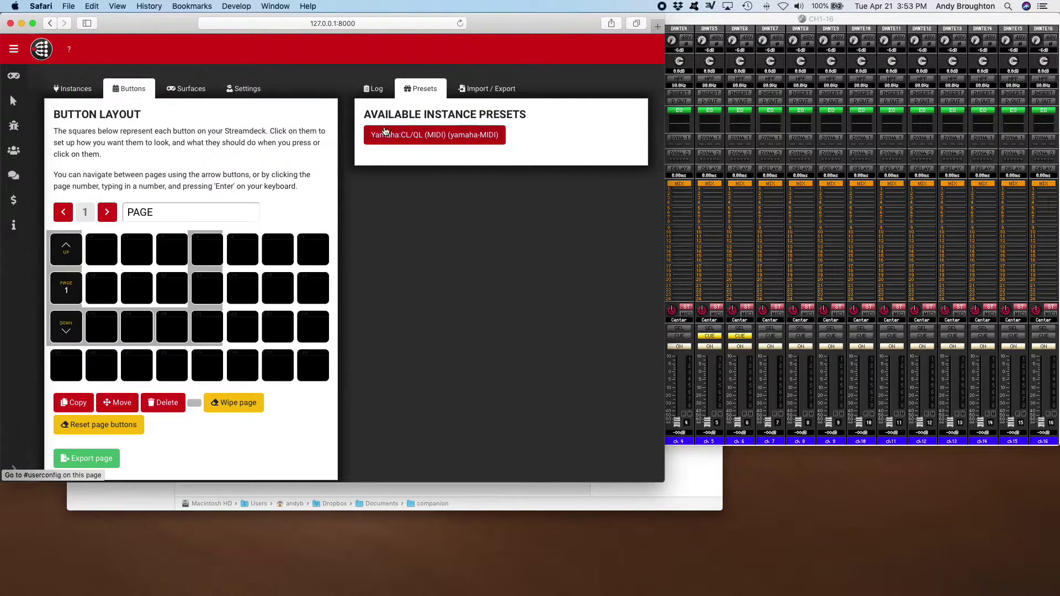
{"action": "left_click", "coordinate": [439, 135]}
{"action": "left_click", "coordinate": [408, 153]}
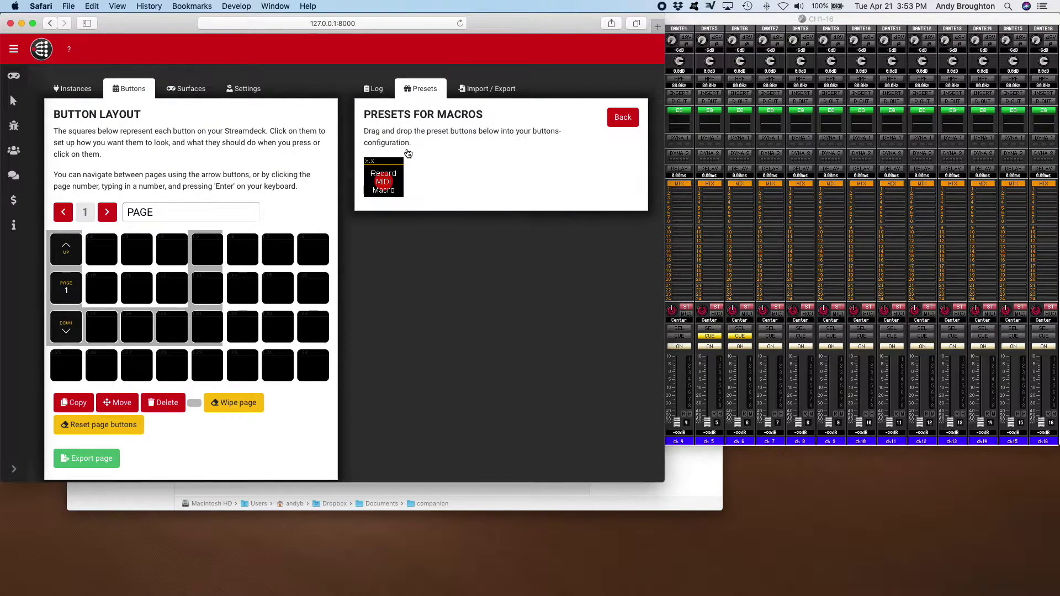
{"action": "left_click_drag", "start_coordinate": [383, 177], "coordinate": [103, 252]}
Step: Import MacroPage.companionconfig as individual pages onto page 1, then show the Log
{"action": "left_click", "coordinate": [488, 92]}
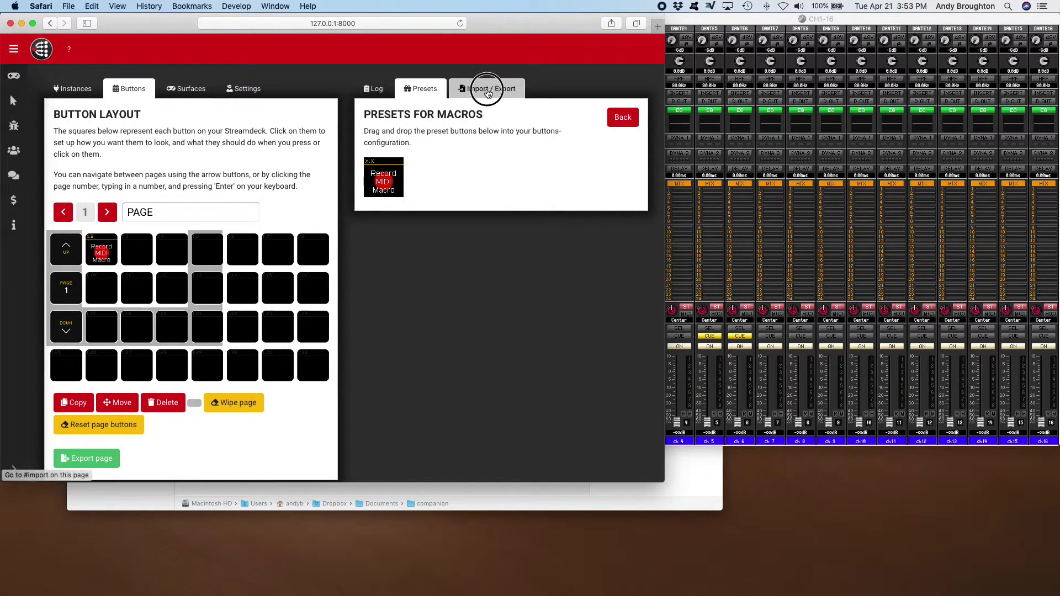
{"action": "left_click", "coordinate": [399, 180]}
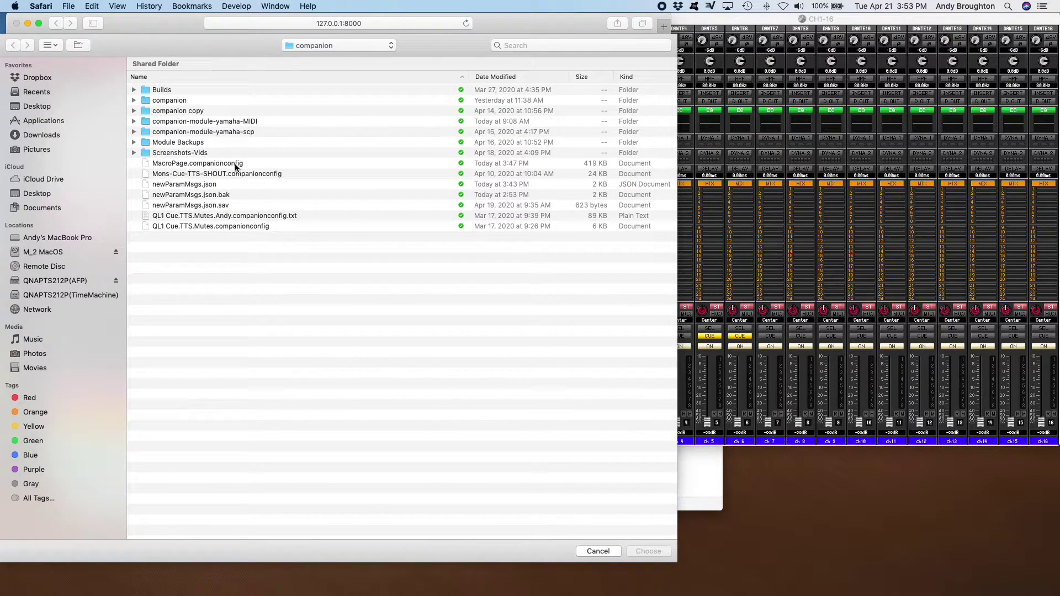
{"action": "left_click", "coordinate": [235, 163]}
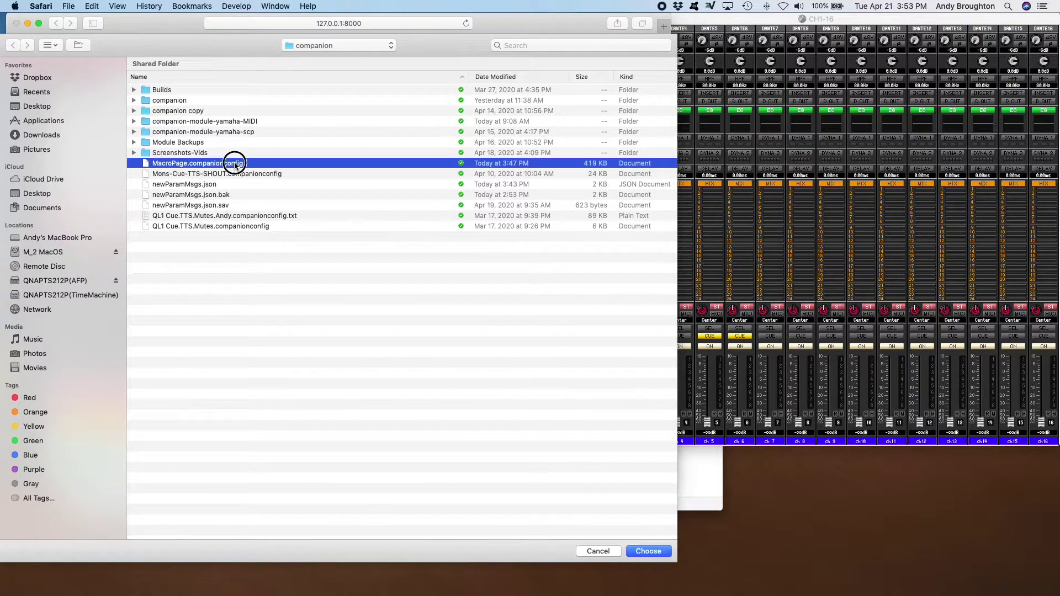
{"action": "double_click", "coordinate": [234, 163]}
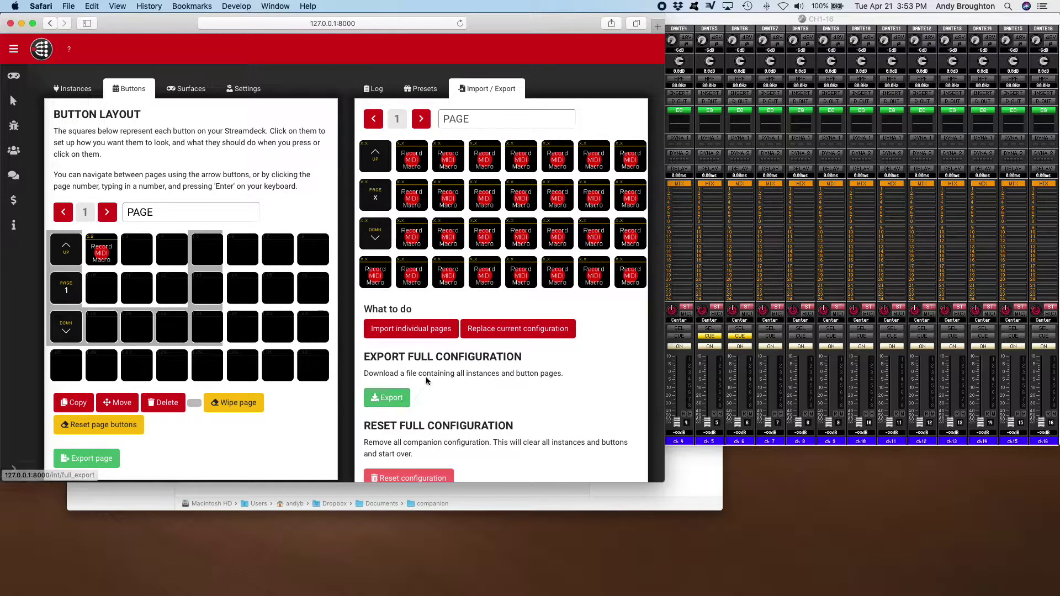
{"action": "left_click", "coordinate": [428, 330]}
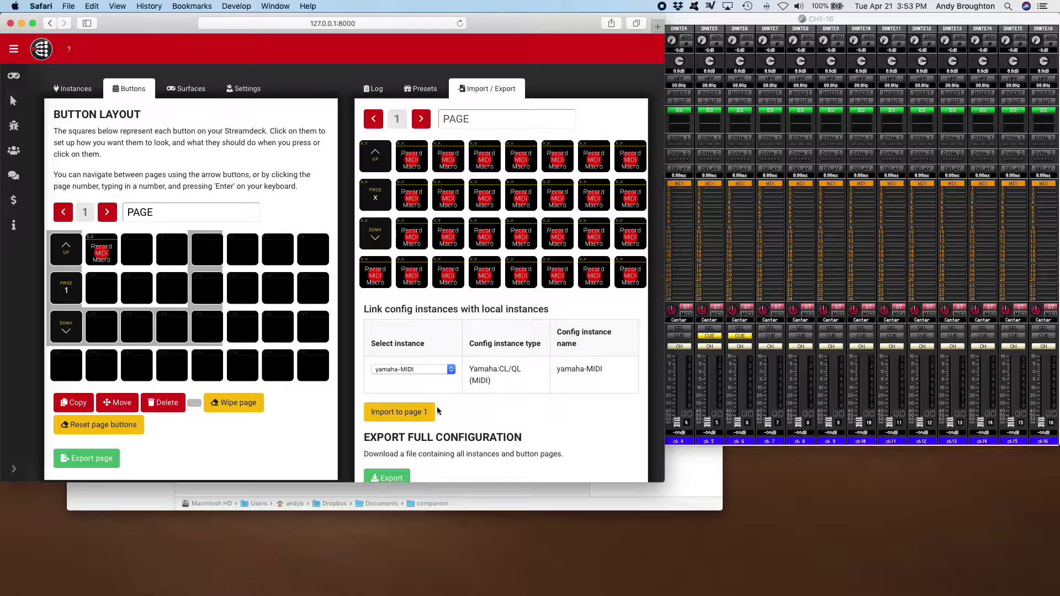
{"action": "left_click", "coordinate": [407, 414]}
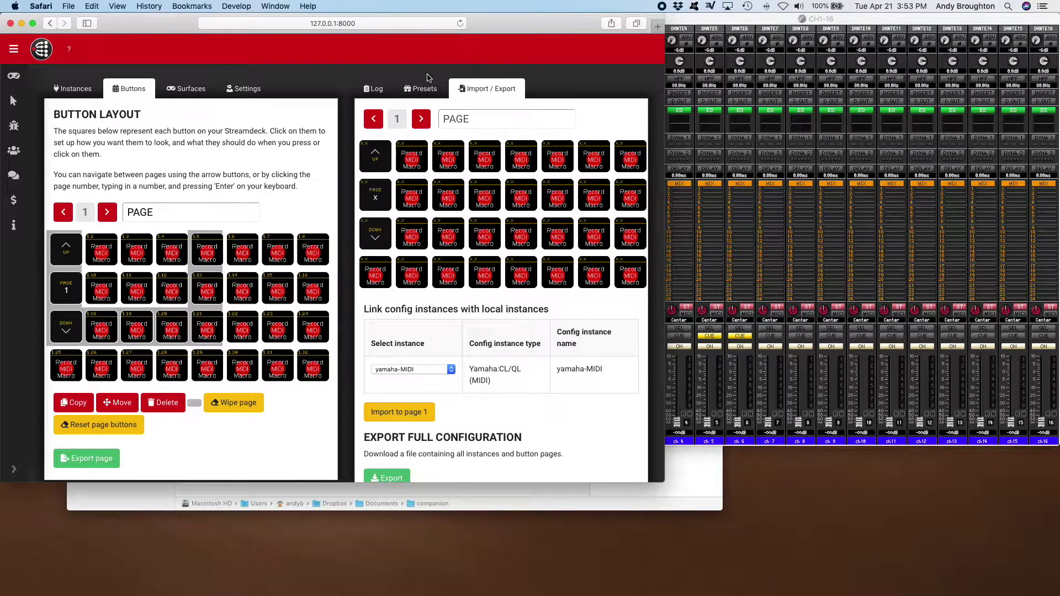
{"action": "left_click", "coordinate": [378, 91]}
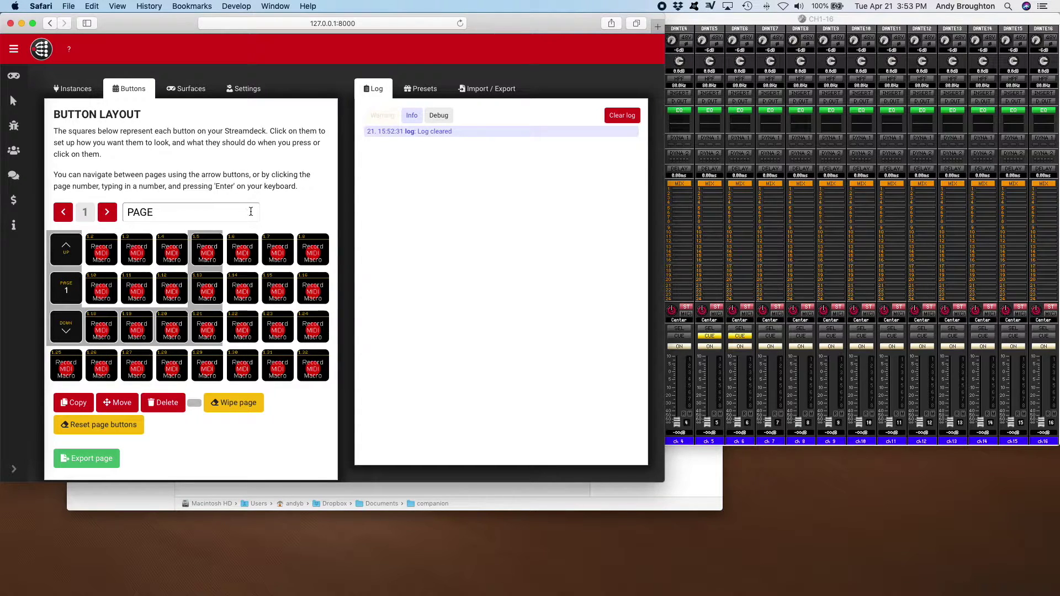
Step: Start recording on button 1.2, raise the ch2/ch3 faders, and switch off ch5 and ch6 ON and CUE
{"action": "left_click", "coordinate": [102, 245]}
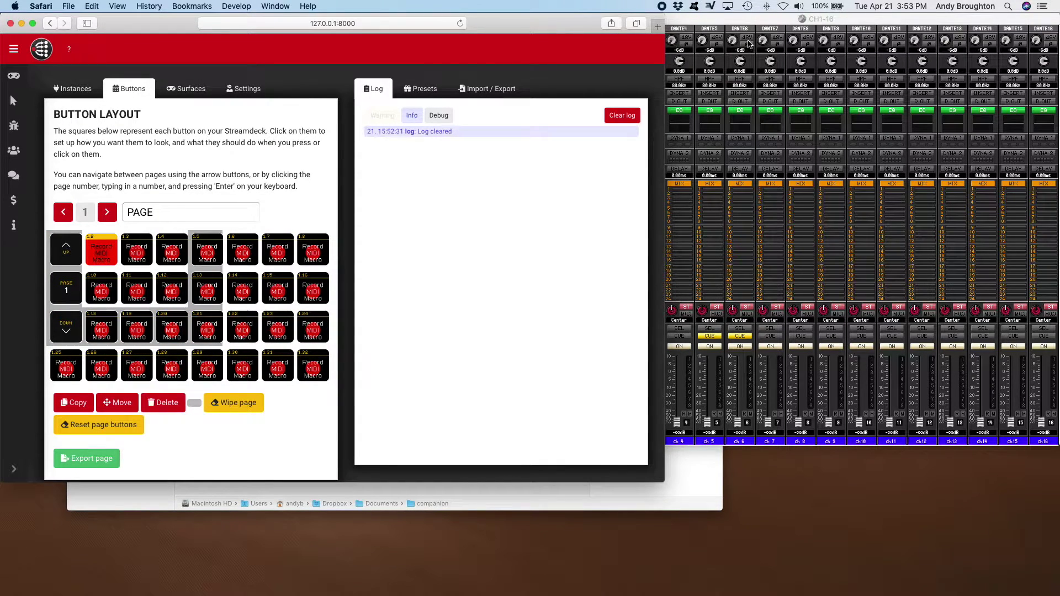
{"action": "left_click", "coordinate": [739, 21]}
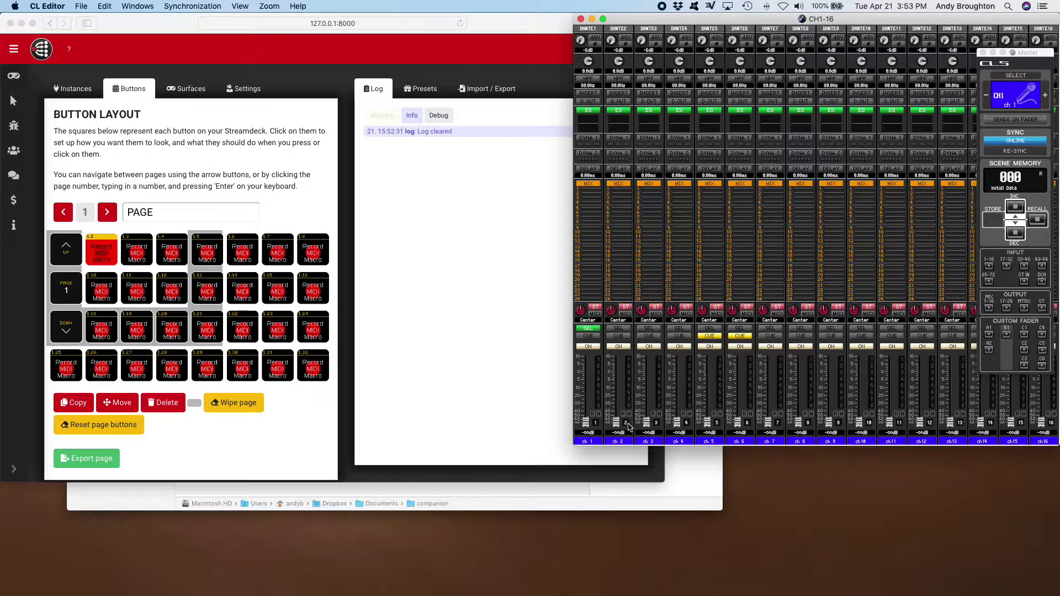
{"action": "left_click_drag", "start_coordinate": [618, 425], "coordinate": [647, 391]}
{"action": "left_click", "coordinate": [709, 346]}
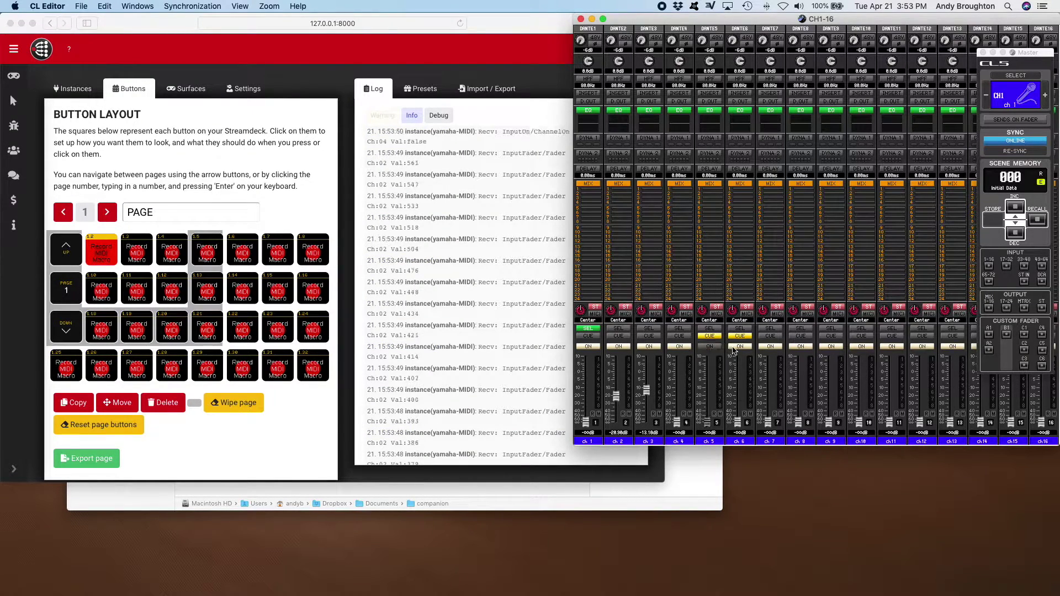
{"action": "left_click", "coordinate": [740, 346]}
{"action": "left_click", "coordinate": [740, 336]}
{"action": "left_click", "coordinate": [709, 335]}
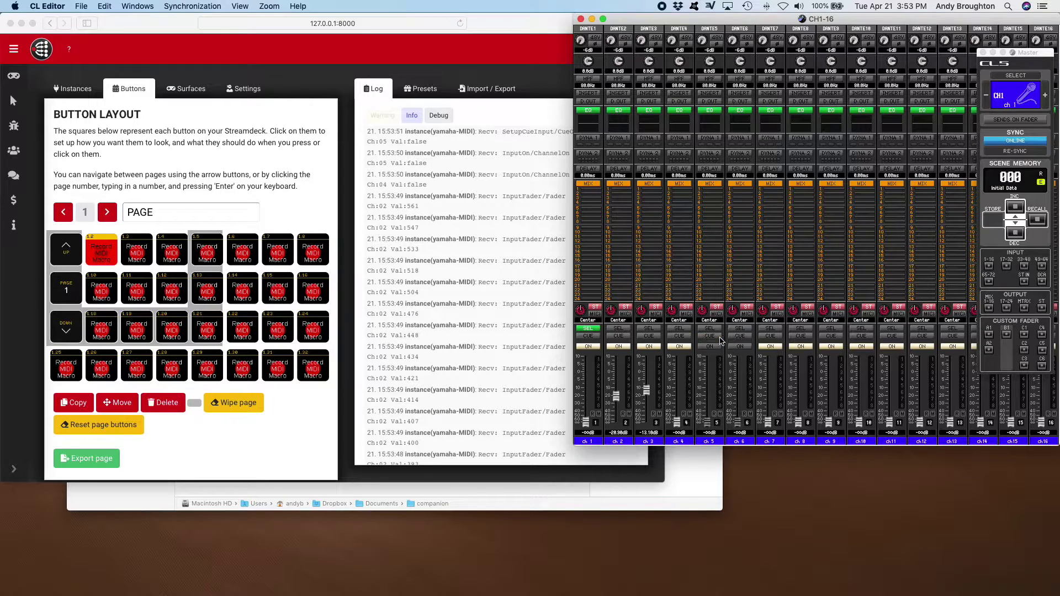
Step: Select channel 3 then channel 7, and stop recording on button 1.2
{"action": "left_click", "coordinate": [649, 329]}
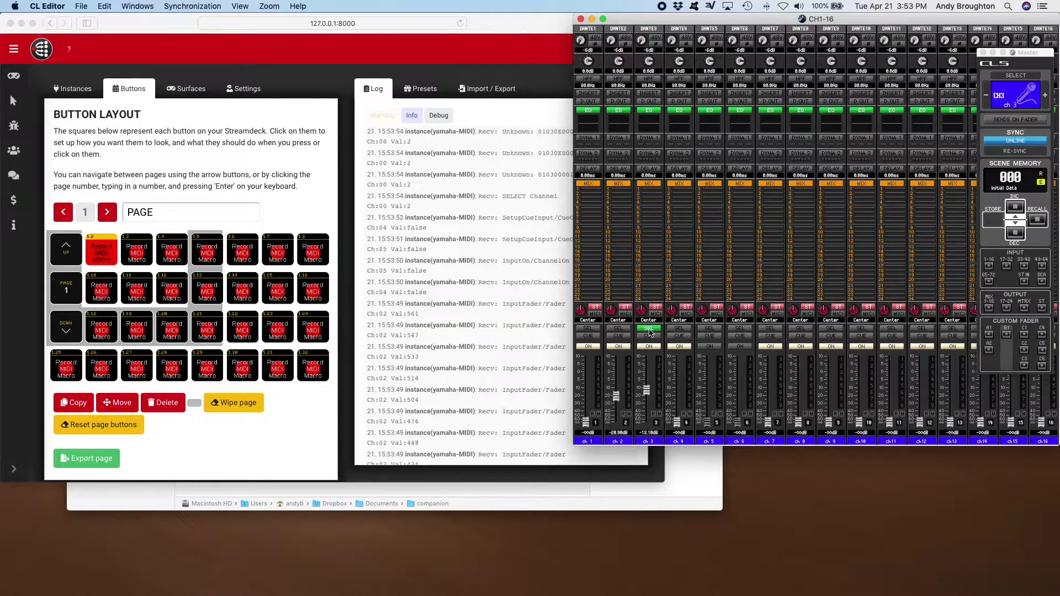
{"action": "left_click", "coordinate": [770, 329]}
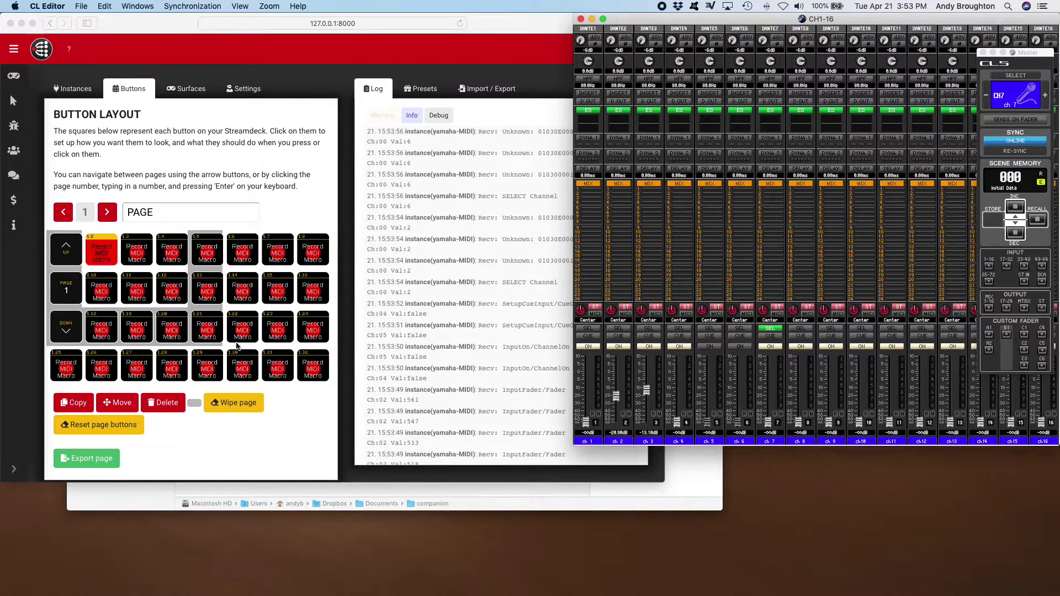
{"action": "left_click", "coordinate": [114, 238]}
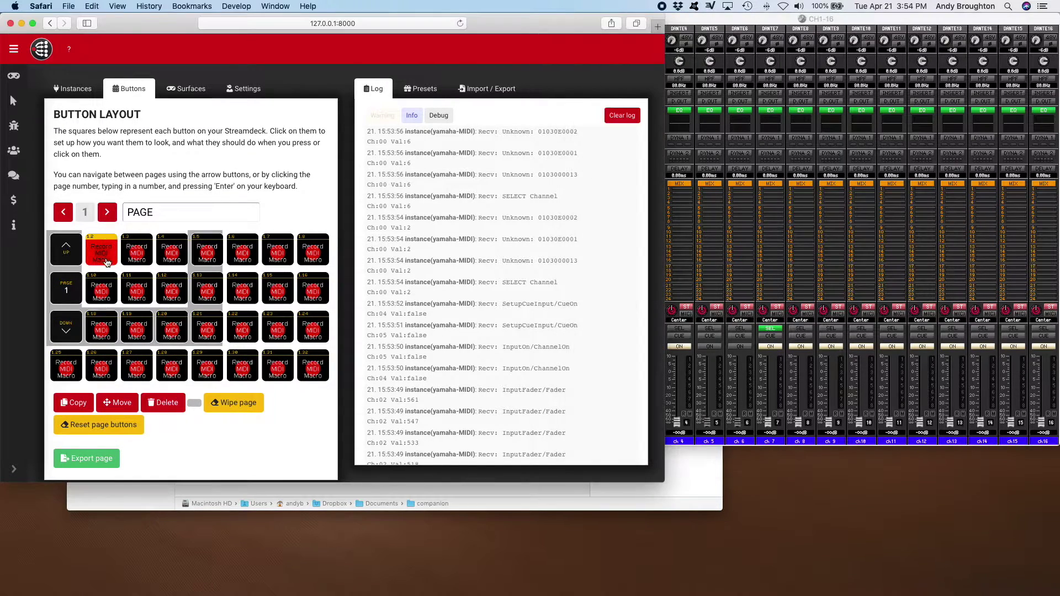
{"action": "left_click_drag", "start_coordinate": [104, 254], "coordinate": [104, 255]}
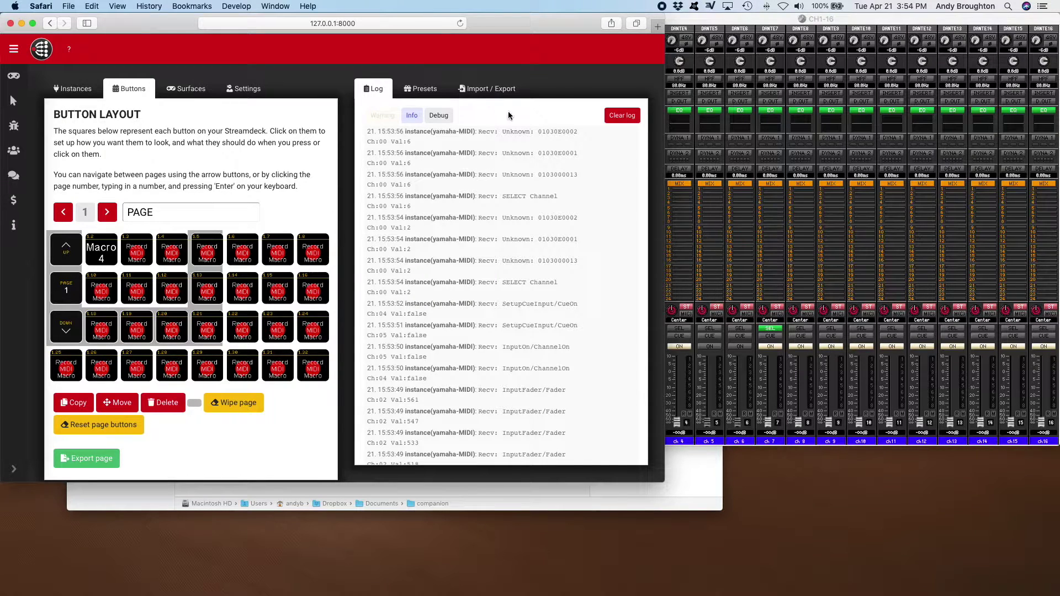
{"action": "left_click", "coordinate": [698, 22]}
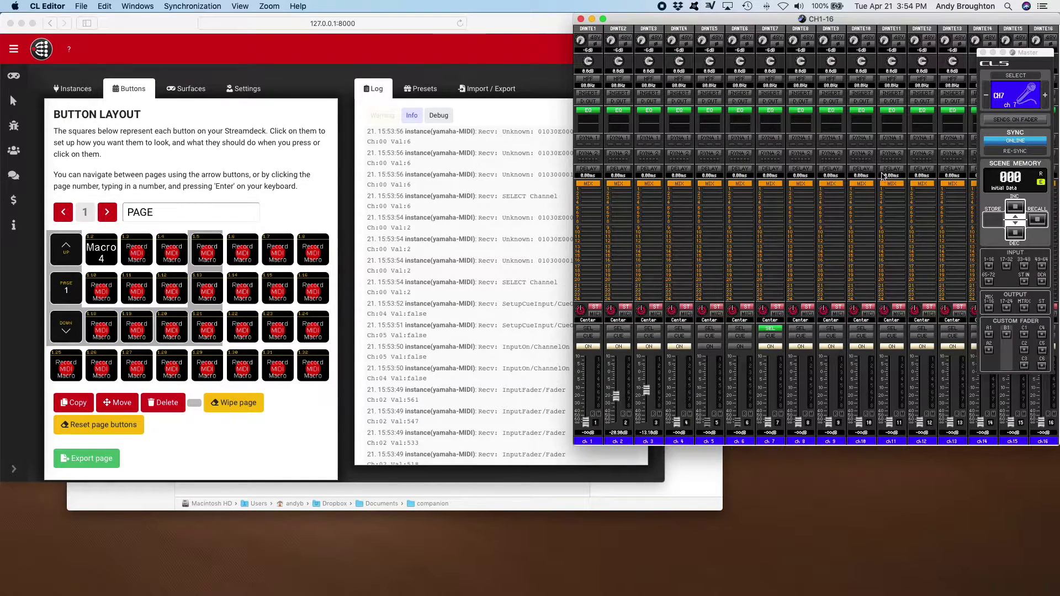
Step: Recall the scene and select ch1 in CL Editor, then play Macro 4 from Companion
{"action": "left_click", "coordinate": [1037, 219]}
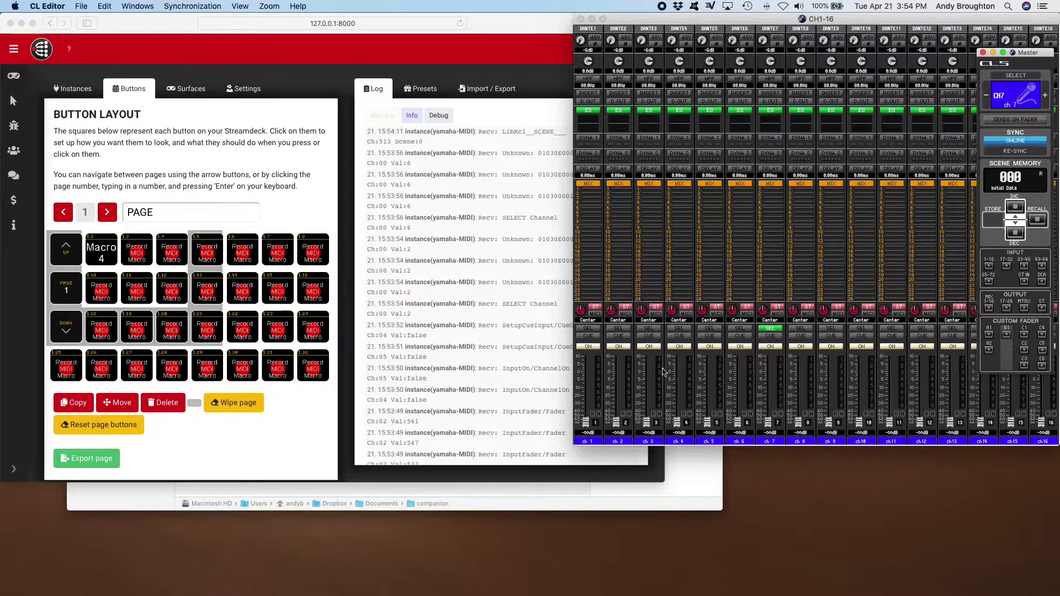
{"action": "left_click", "coordinate": [587, 328]}
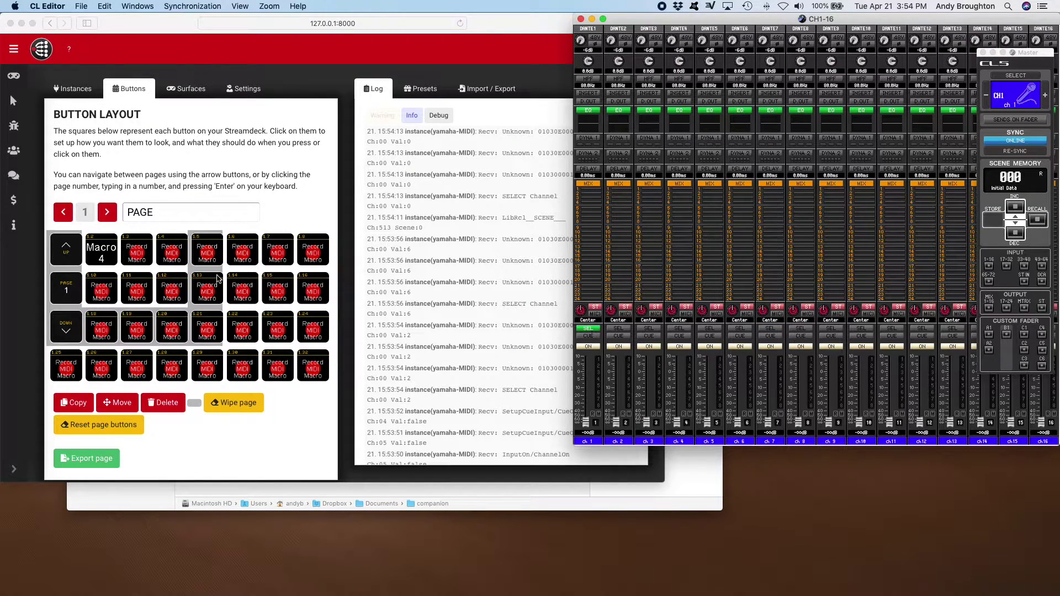
{"action": "left_click", "coordinate": [98, 253]}
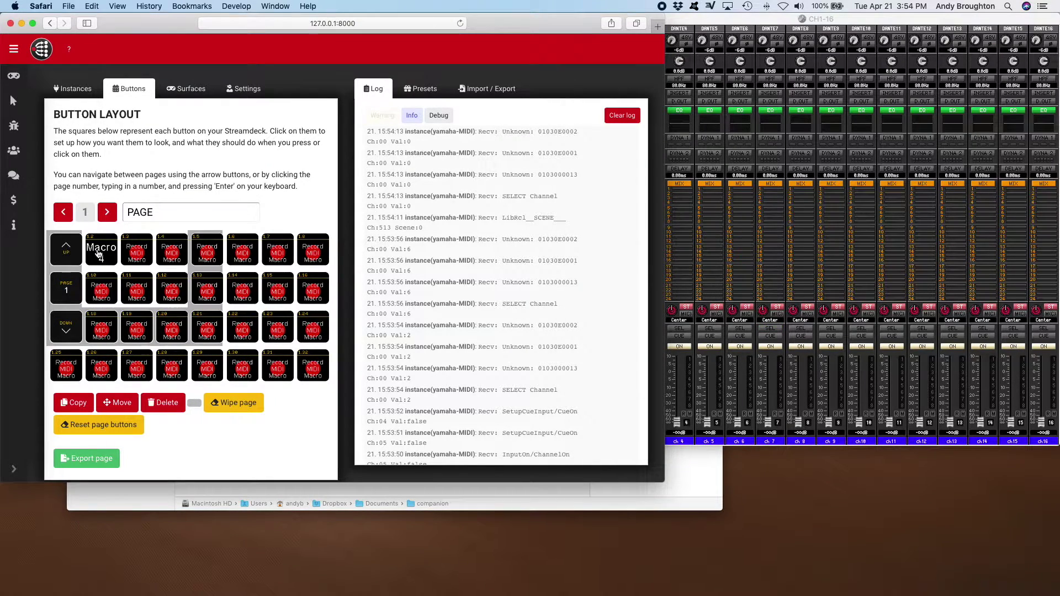
{"action": "left_click", "coordinate": [98, 253]}
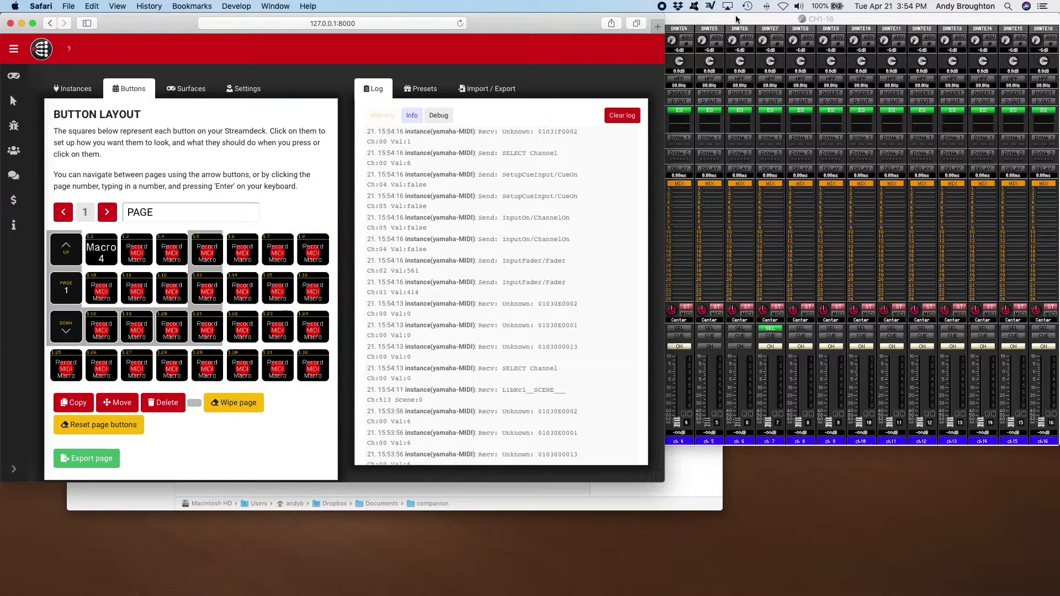
{"action": "left_click", "coordinate": [736, 19]}
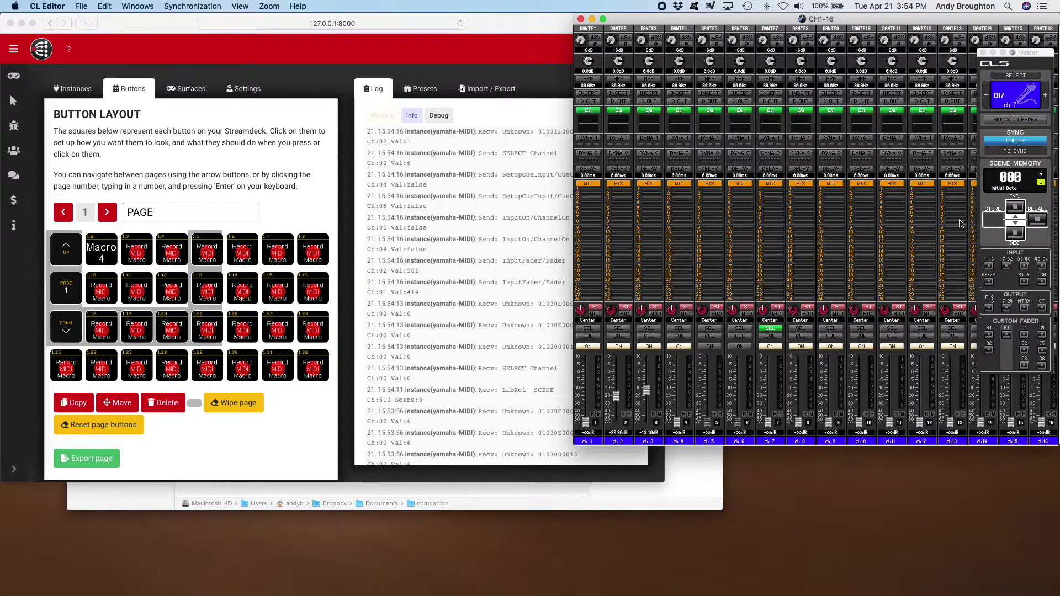
Step: Set the Scene Memory number to 006, cancelling an early store attempt
{"action": "left_click", "coordinate": [1015, 206]}
{"action": "left_click", "coordinate": [1015, 206]}
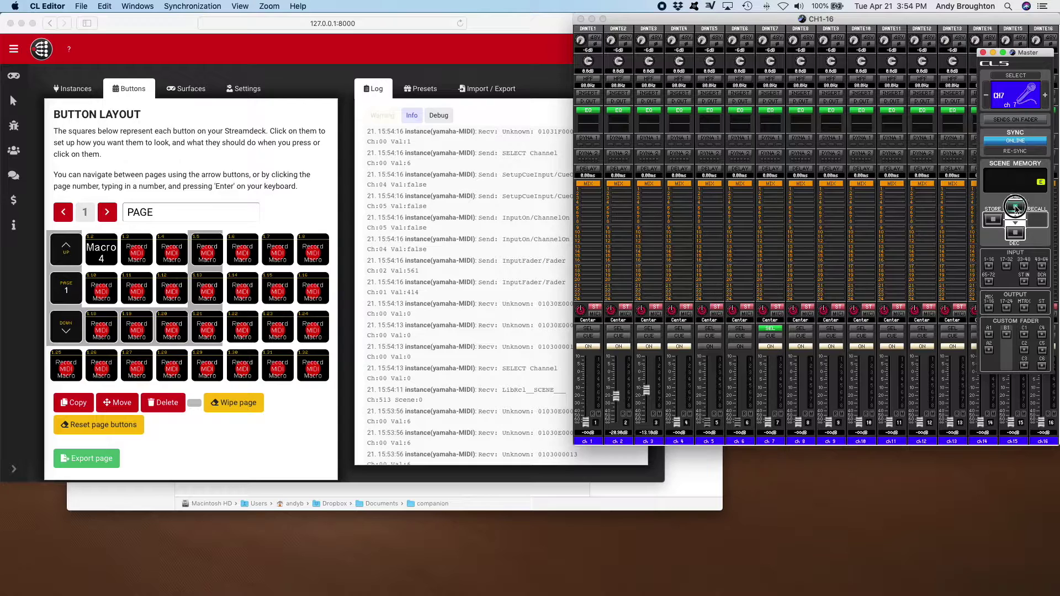
{"action": "left_click", "coordinate": [1015, 207]}
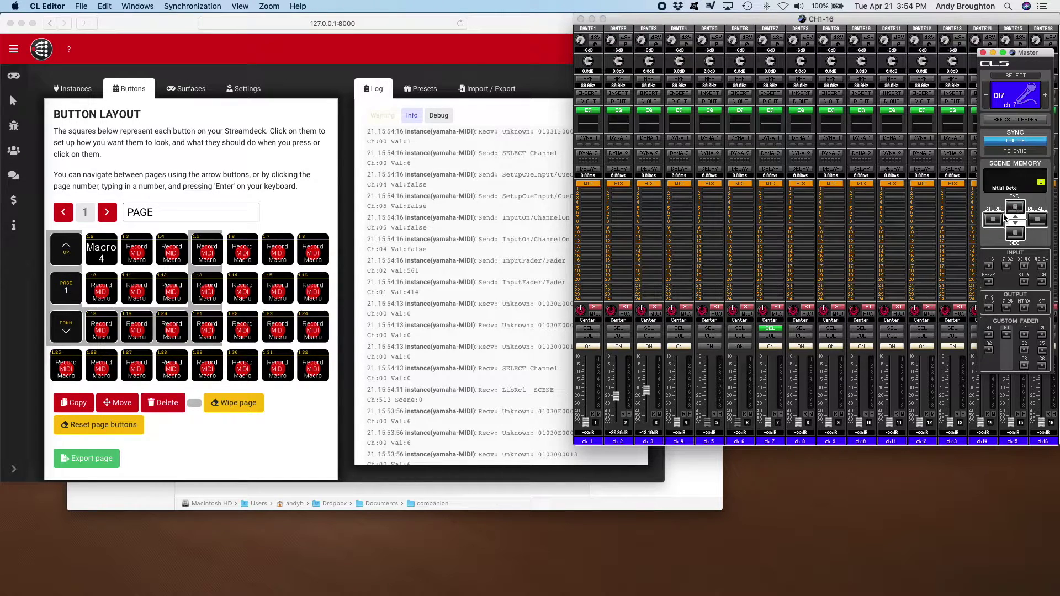
{"action": "left_click", "coordinate": [994, 220]}
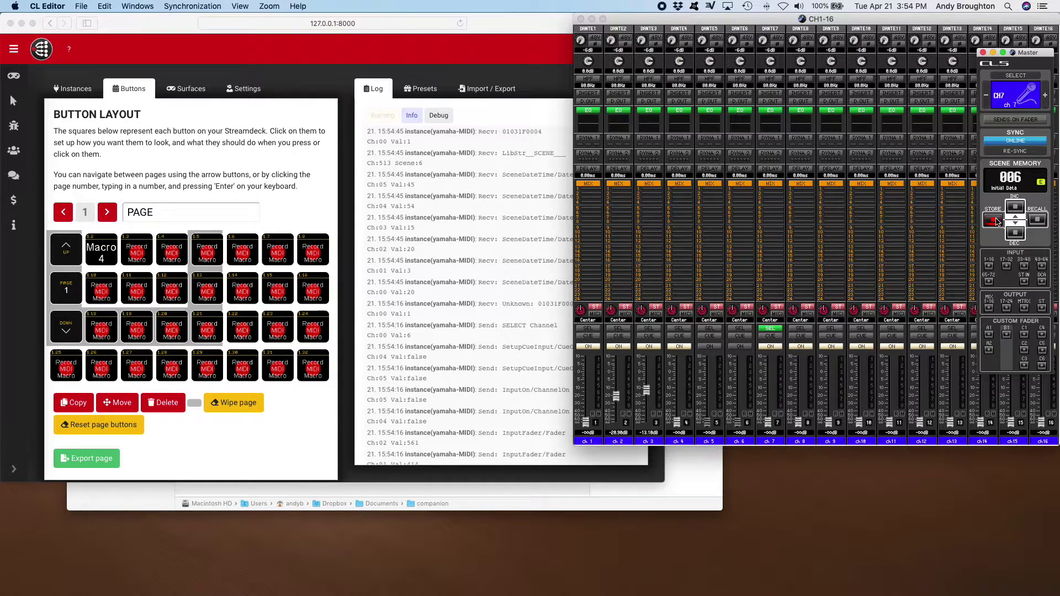
{"action": "left_click", "coordinate": [996, 221]}
{"action": "left_click", "coordinate": [1015, 233]}
{"action": "left_click", "coordinate": [1014, 232]}
{"action": "left_click", "coordinate": [1014, 233]}
{"action": "left_click", "coordinate": [1014, 233]}
{"action": "left_click", "coordinate": [1015, 206]}
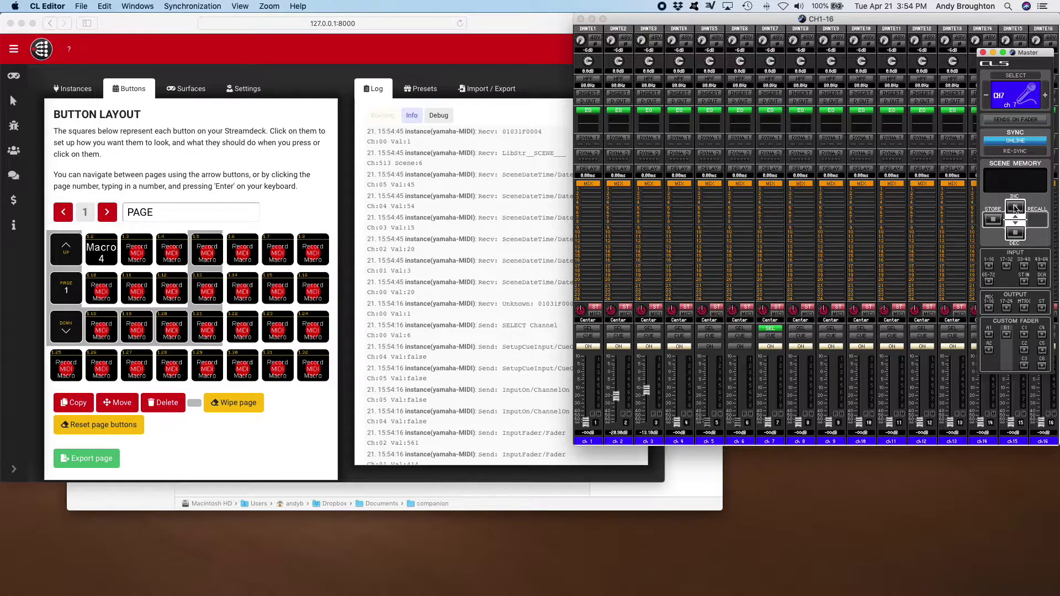
{"action": "left_click", "coordinate": [1016, 206]}
{"action": "left_click", "coordinate": [1016, 206]}
{"action": "left_click", "coordinate": [1015, 205]}
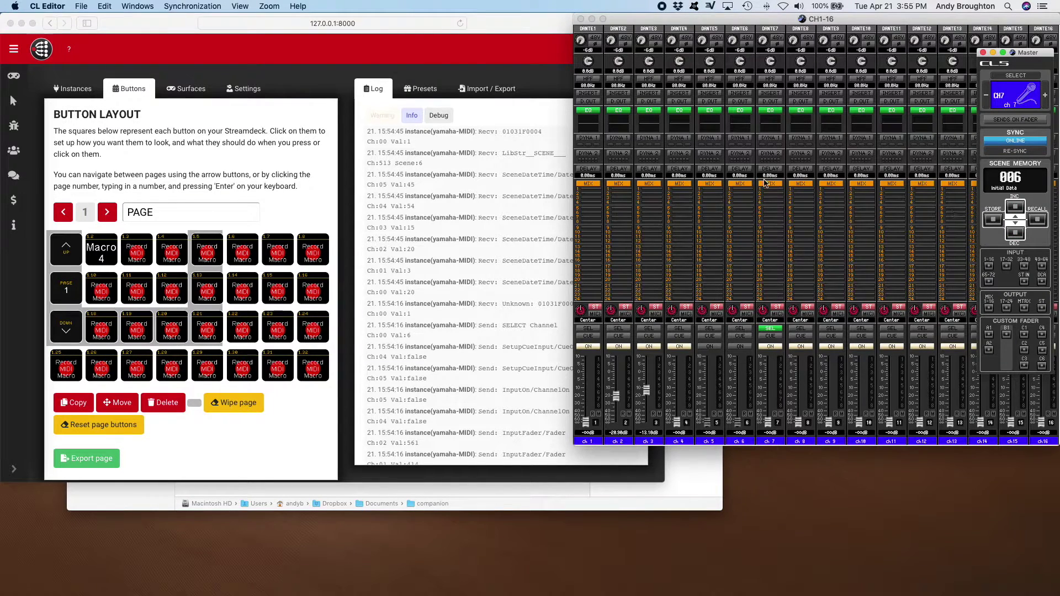
Step: Record a MIDI macro on button 1.3 while storing scene 006 with STORE pressed twice
{"action": "left_click", "coordinate": [160, 226]}
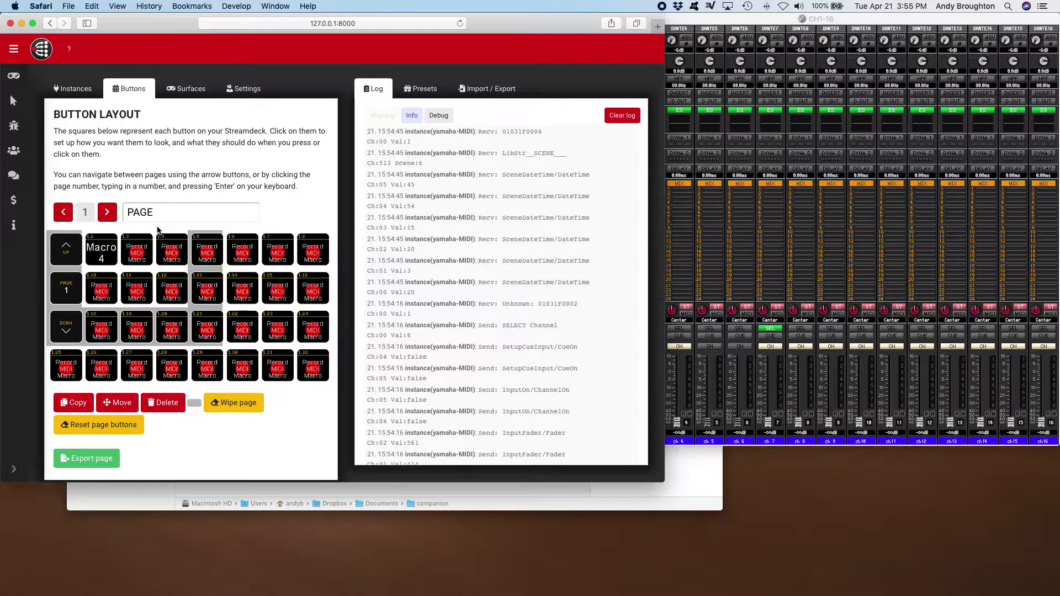
{"action": "left_click", "coordinate": [142, 250]}
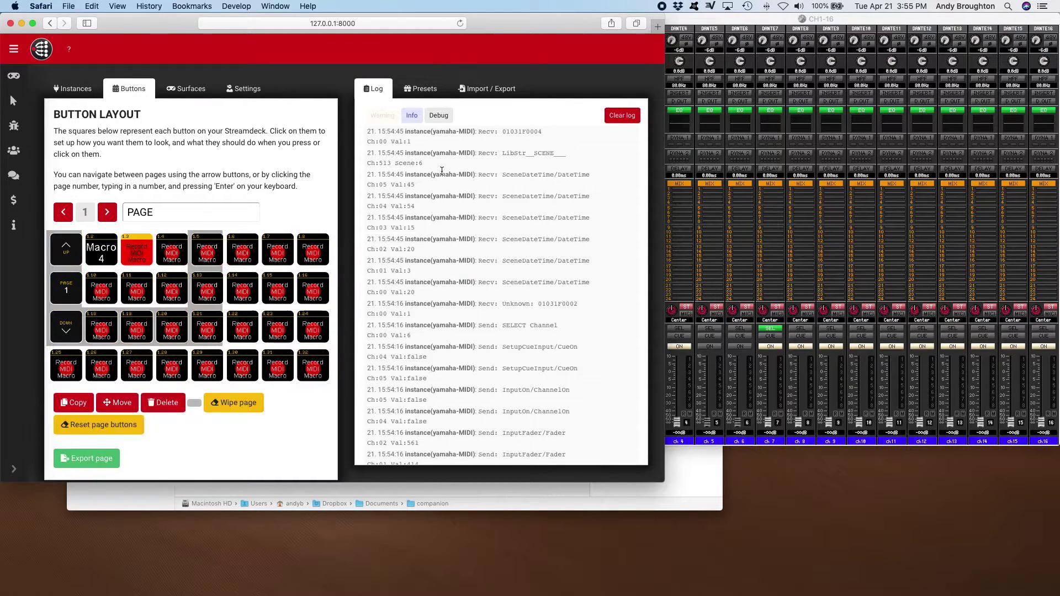
{"action": "left_click", "coordinate": [967, 183]}
{"action": "left_click", "coordinate": [997, 222]}
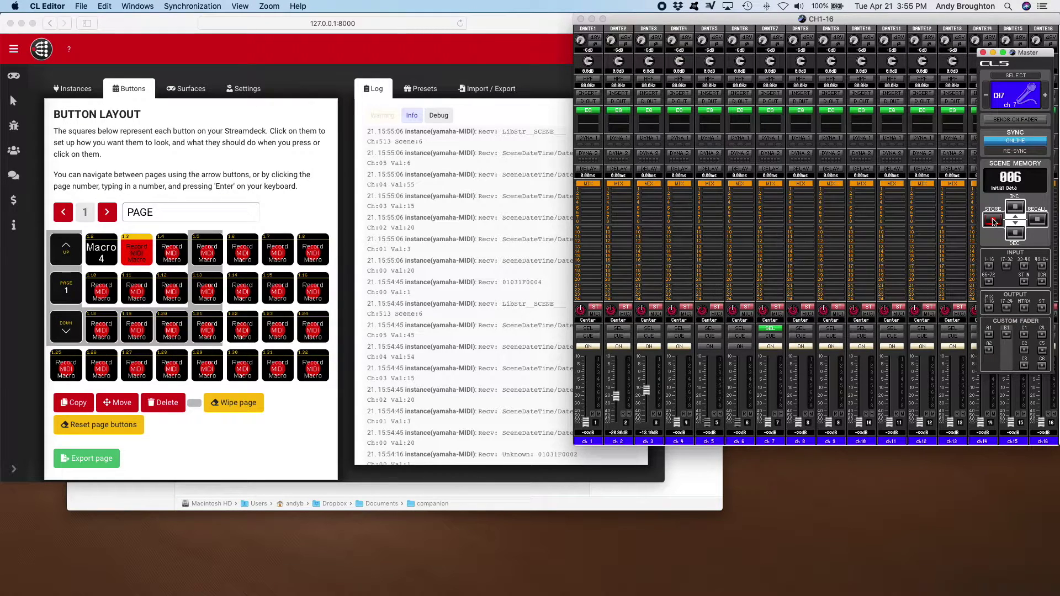
{"action": "left_click", "coordinate": [992, 221]}
{"action": "left_click", "coordinate": [198, 227]}
Step: Stop recording into button 1.3 and label it 'Store Scene 6'
{"action": "left_click", "coordinate": [157, 254]}
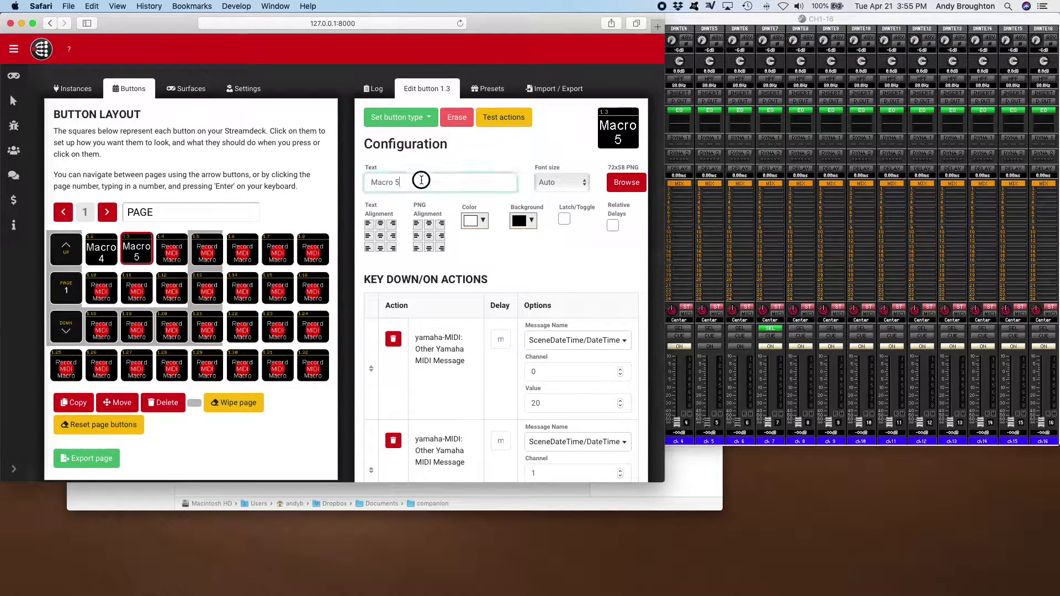
{"action": "left_click_drag", "start_coordinate": [421, 179], "coordinate": [367, 182]}
{"action": "type", "text": "St"}
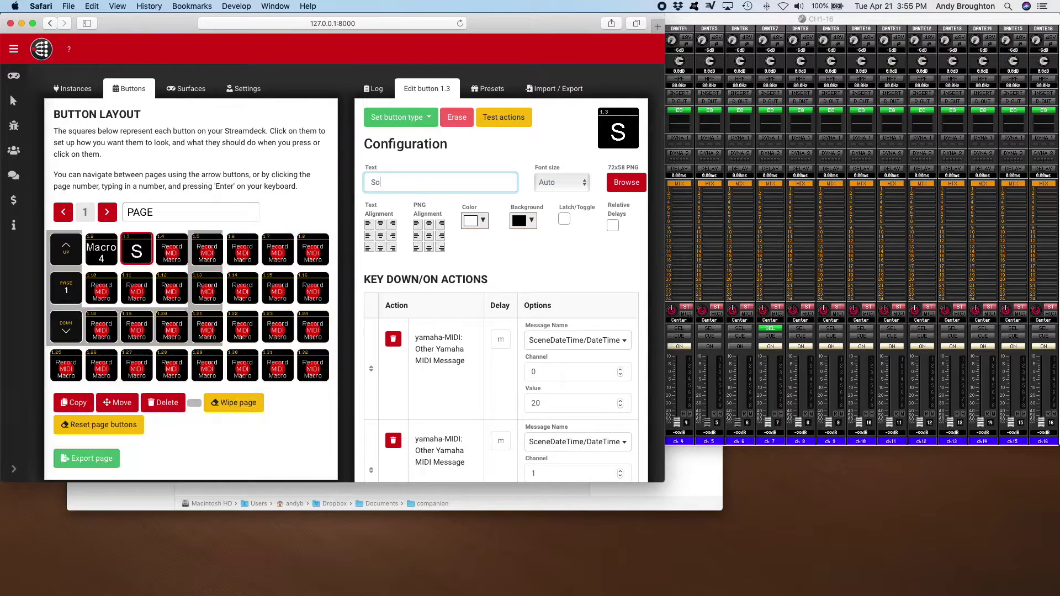
{"action": "type", "text": "ore"}
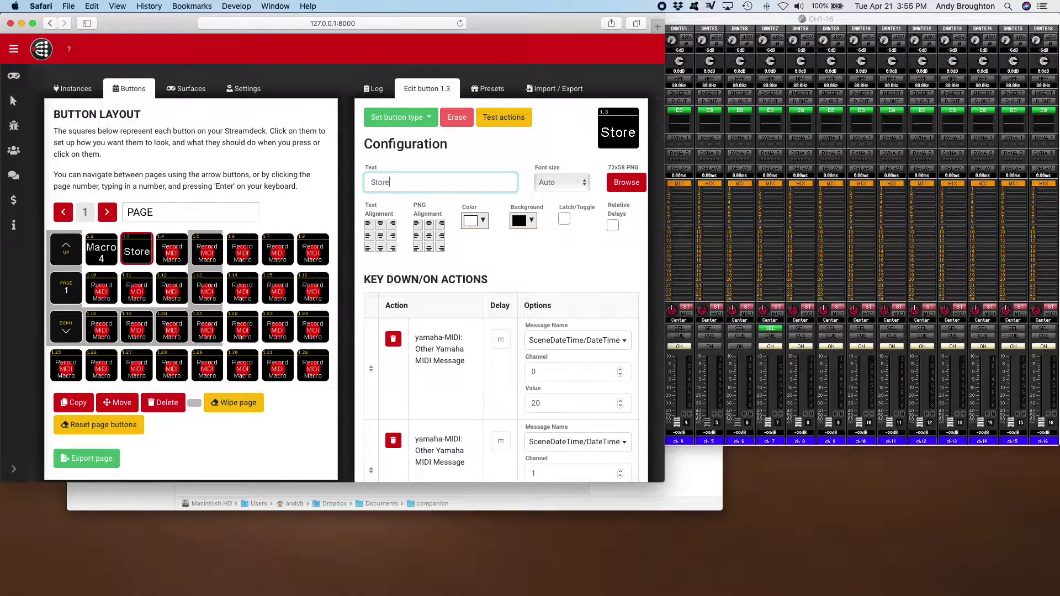
{"action": "type", "text": " Scne"}
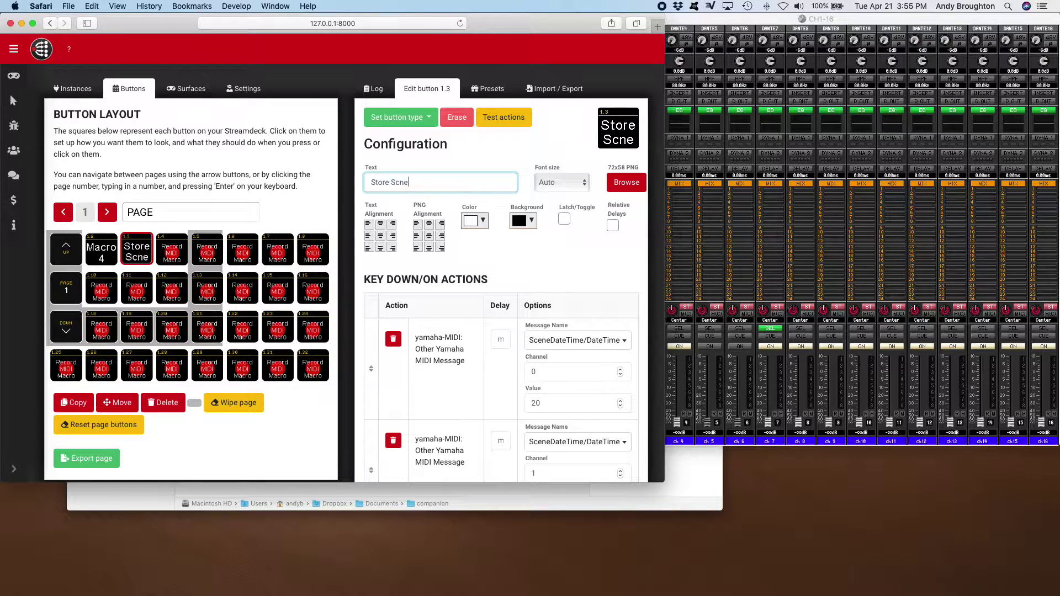
{"action": "key", "text": "BackSpace"}
{"action": "key", "text": "BackSpace"}
{"action": "type", "text": "ene 6"}
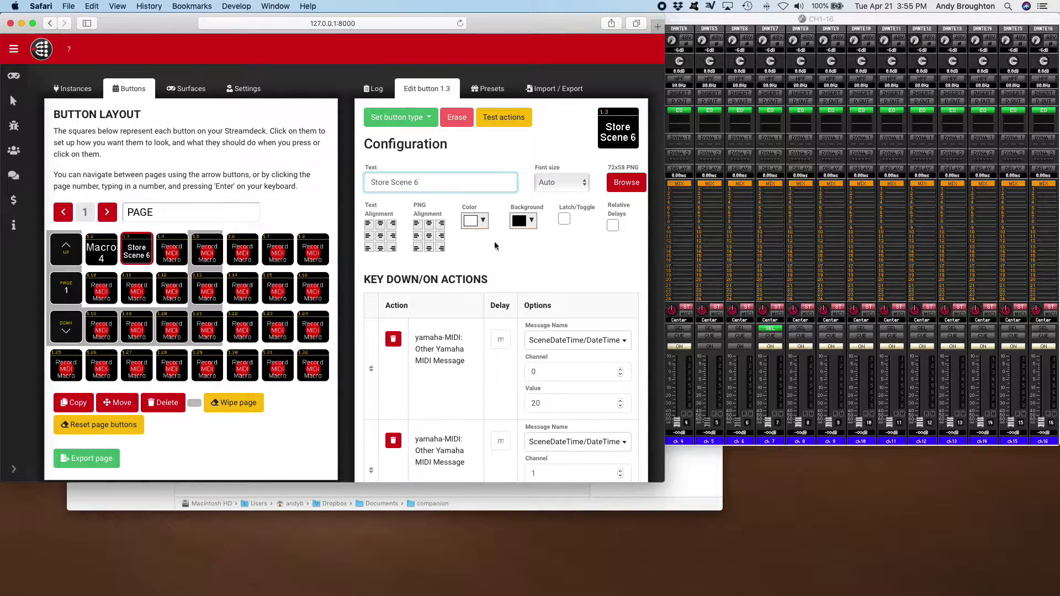
{"action": "left_click", "coordinate": [712, 95]}
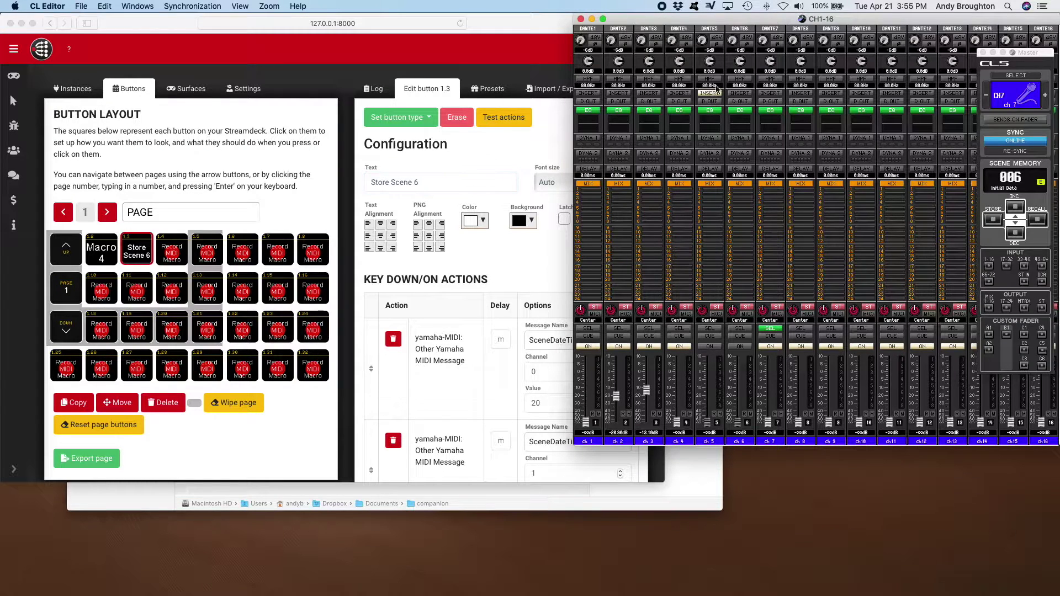
Step: Switch off channel 3's EQ and fire the Store Scene 6 button
{"action": "left_click", "coordinate": [659, 112]}
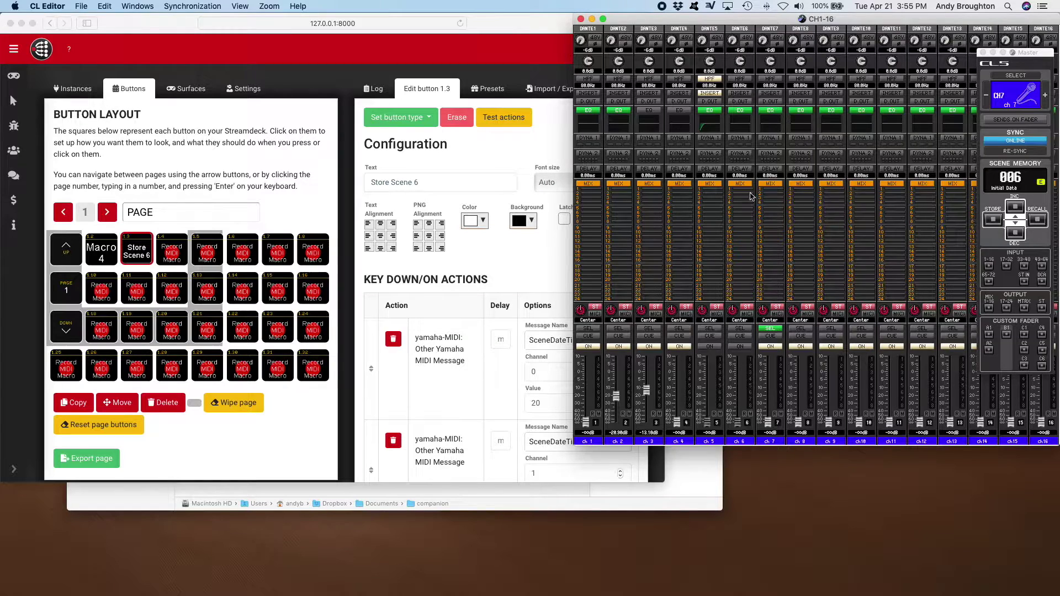
{"action": "left_click", "coordinate": [314, 213]}
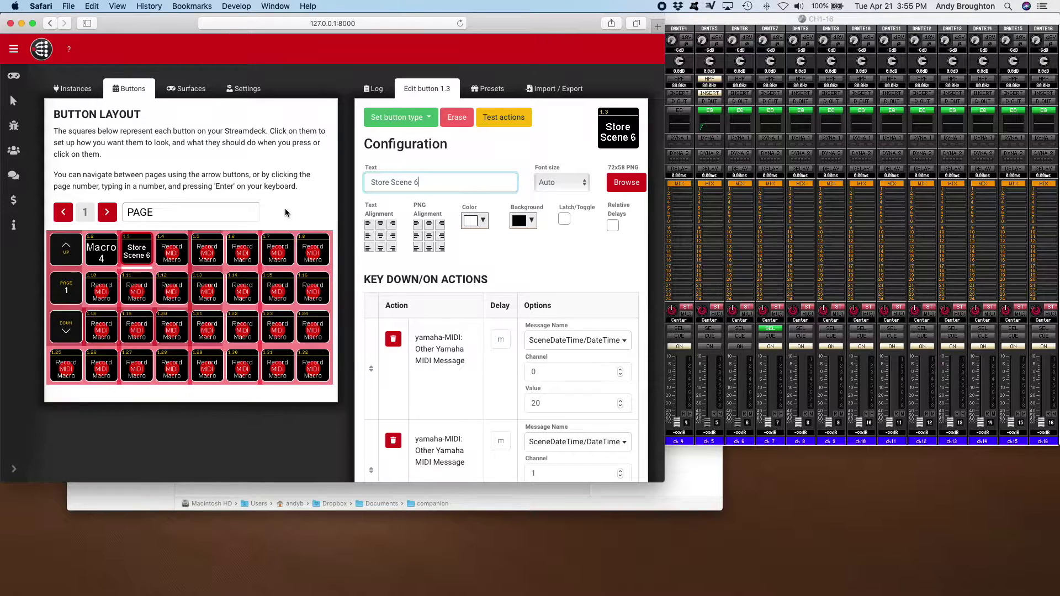
{"action": "left_click", "coordinate": [138, 257]}
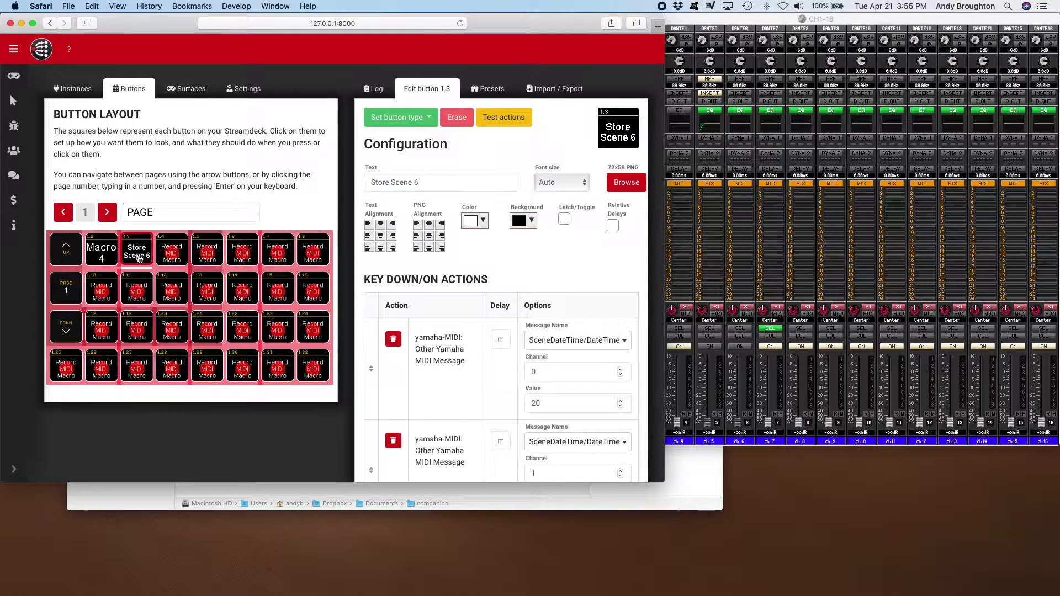
{"action": "left_click", "coordinate": [741, 28]}
Step: Step Scene Memory down to verify scene 006 was stored
{"action": "left_click", "coordinate": [1017, 233]}
{"action": "left_click", "coordinate": [1017, 234]}
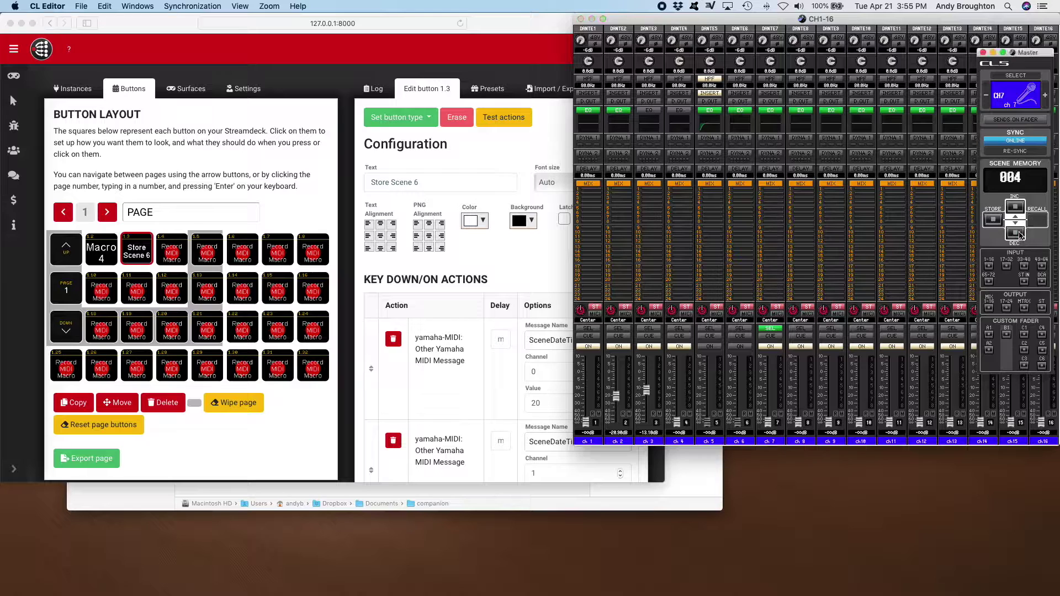
{"action": "left_click", "coordinate": [1018, 233]}
{"action": "left_click", "coordinate": [1017, 233]}
{"action": "left_click", "coordinate": [1017, 234]}
{"action": "left_click", "coordinate": [1017, 233]}
{"action": "left_click", "coordinate": [298, 216]}
Step: Record selecting channel 5 into button 1.4 and label it 'Sel ch 5'
{"action": "left_click", "coordinate": [178, 251], "text": "shift"}
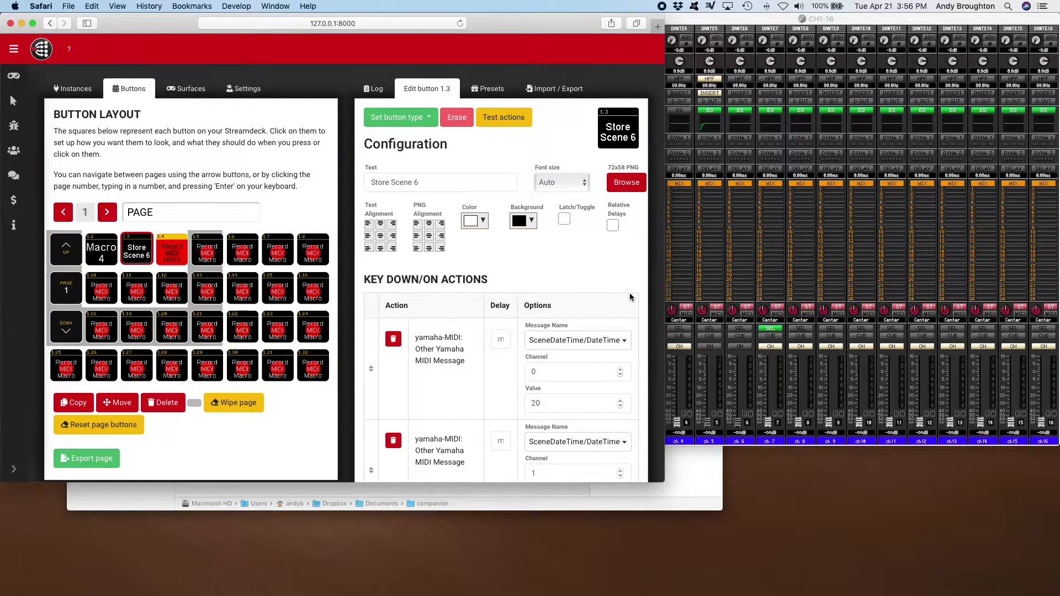
{"action": "left_click", "coordinate": [710, 330]}
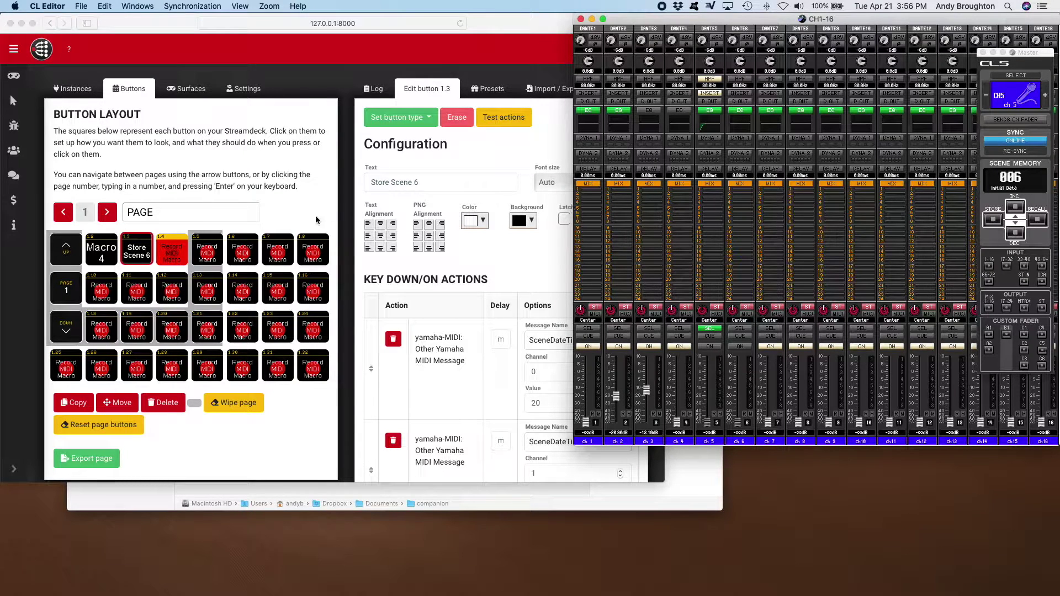
{"action": "left_click", "coordinate": [178, 253]}
{"action": "left_click", "coordinate": [178, 253]}
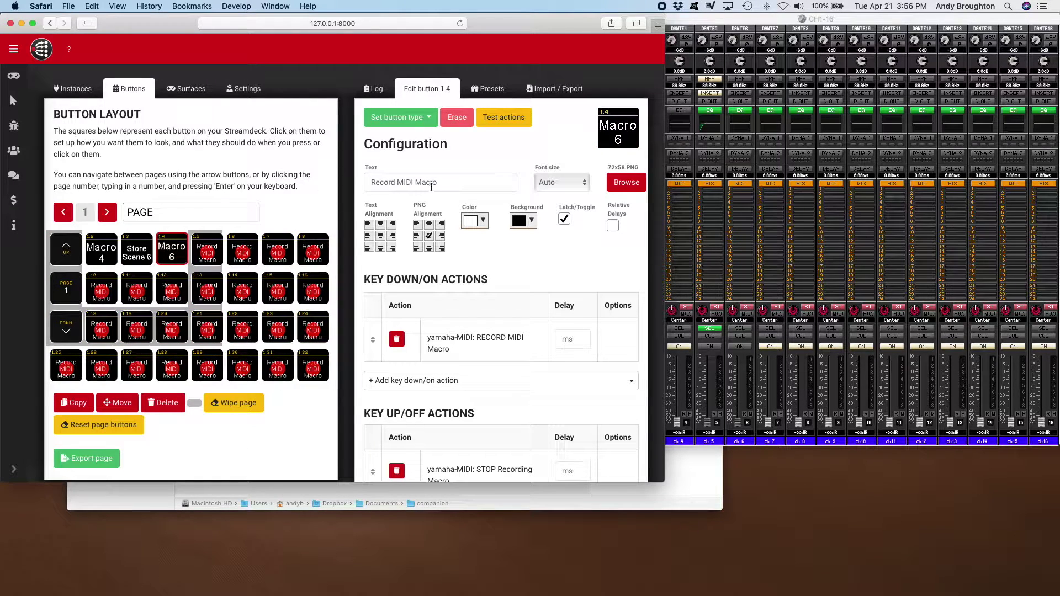
{"action": "left_click_drag", "start_coordinate": [432, 187], "coordinate": [351, 181]}
{"action": "type", "text": "Sel"}
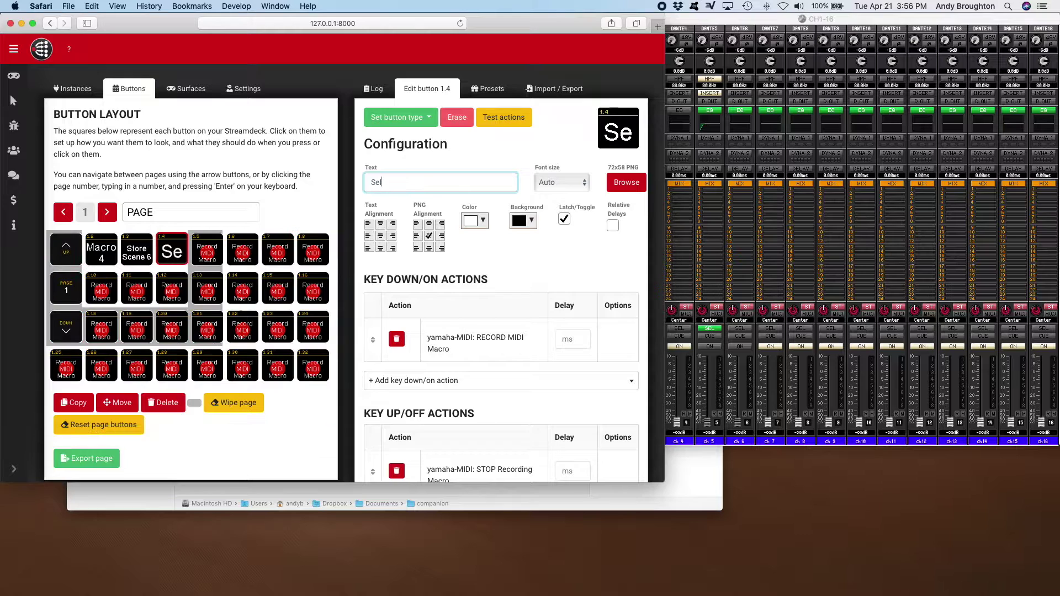
{"action": "type", "text": " chh"}
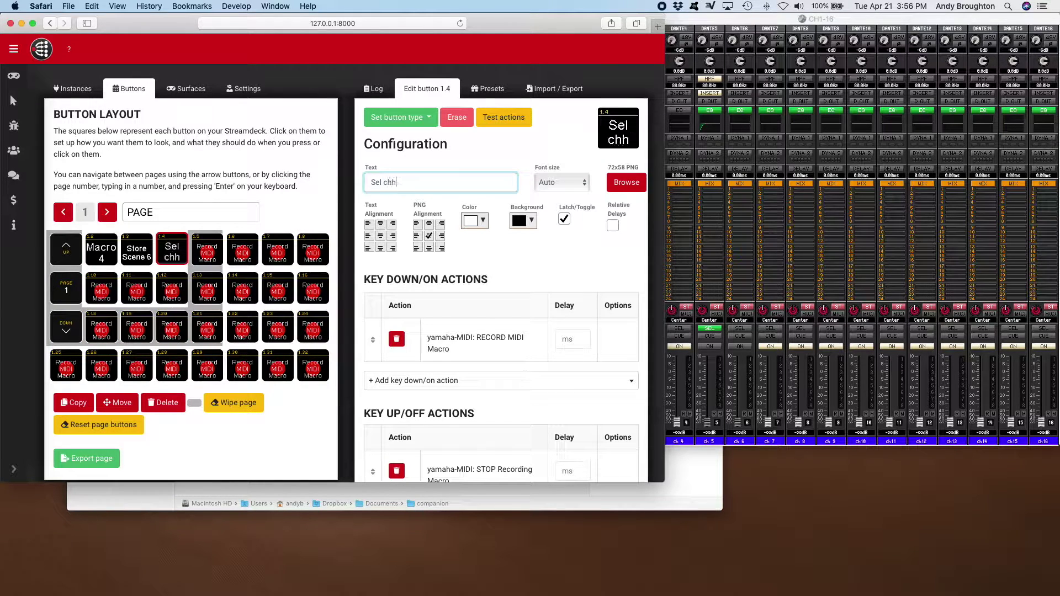
{"action": "key", "text": "BackSpace"}
{"action": "type", "text": "5"}
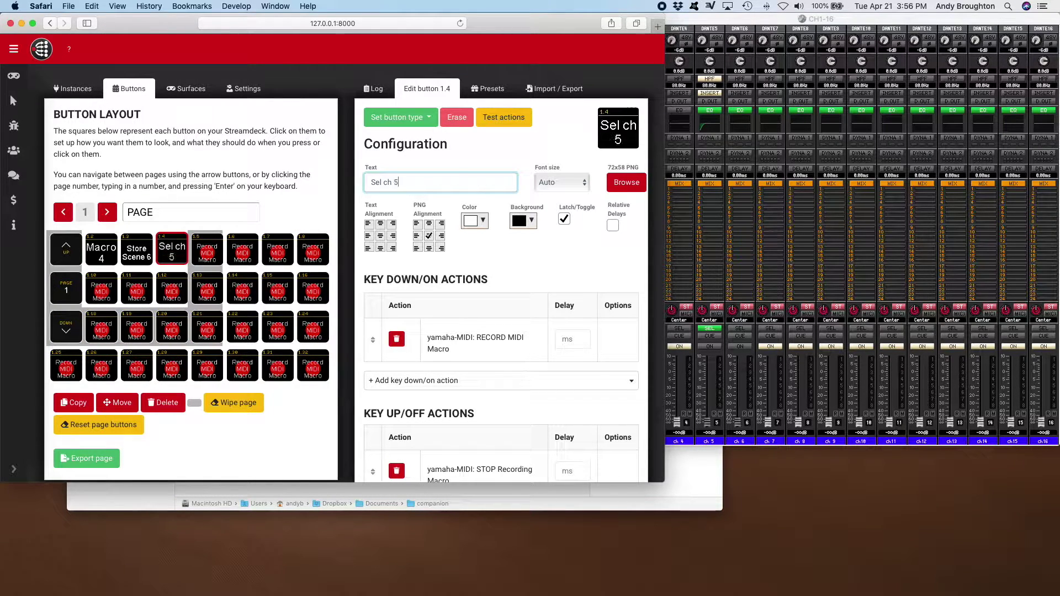
Step: Select channel 1, then fire Sel ch 5 and confirm channel 5 becomes selected
{"action": "left_click", "coordinate": [700, 22]}
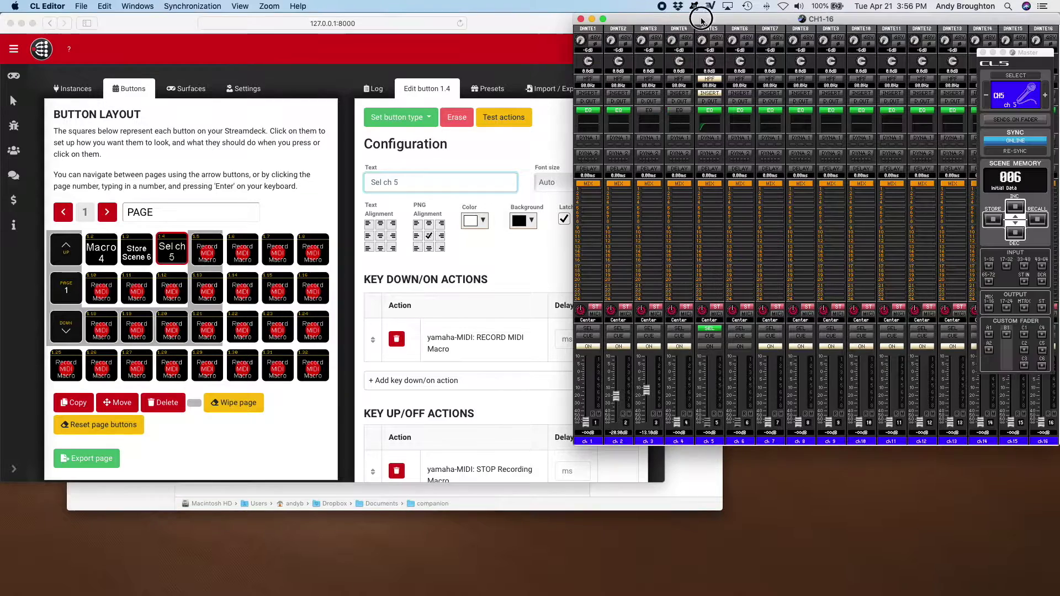
{"action": "left_click", "coordinate": [588, 329]}
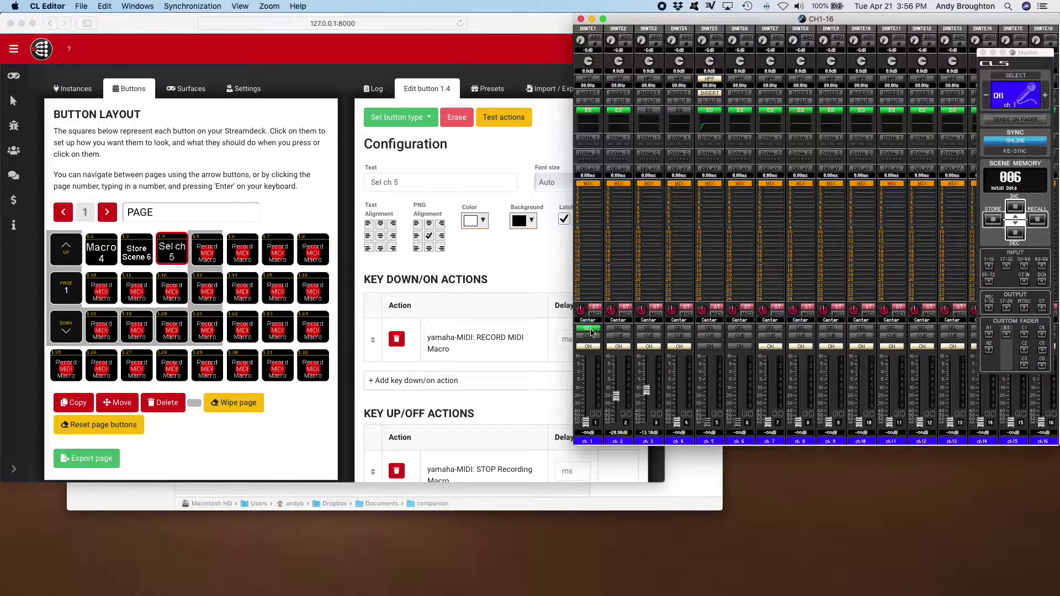
{"action": "left_click", "coordinate": [187, 221]}
{"action": "left_click_drag", "start_coordinate": [172, 249], "coordinate": [683, 258]}
{"action": "left_click", "coordinate": [724, 36]}
{"action": "left_click", "coordinate": [276, 209]}
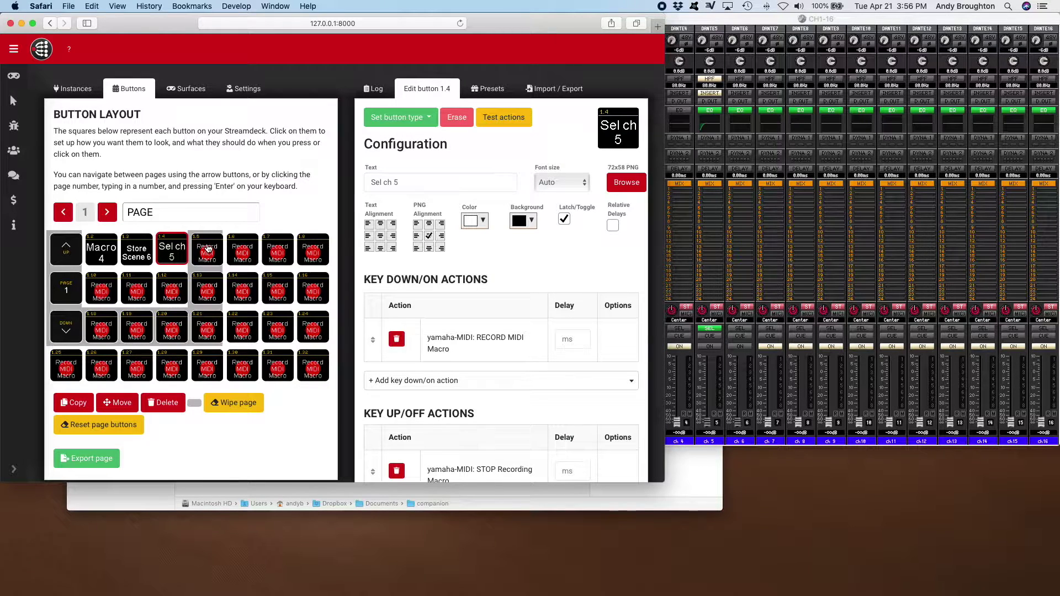
Step: Record turning on cue for channels 1–4 into slot 1.5
{"action": "left_click", "coordinate": [792, 18]}
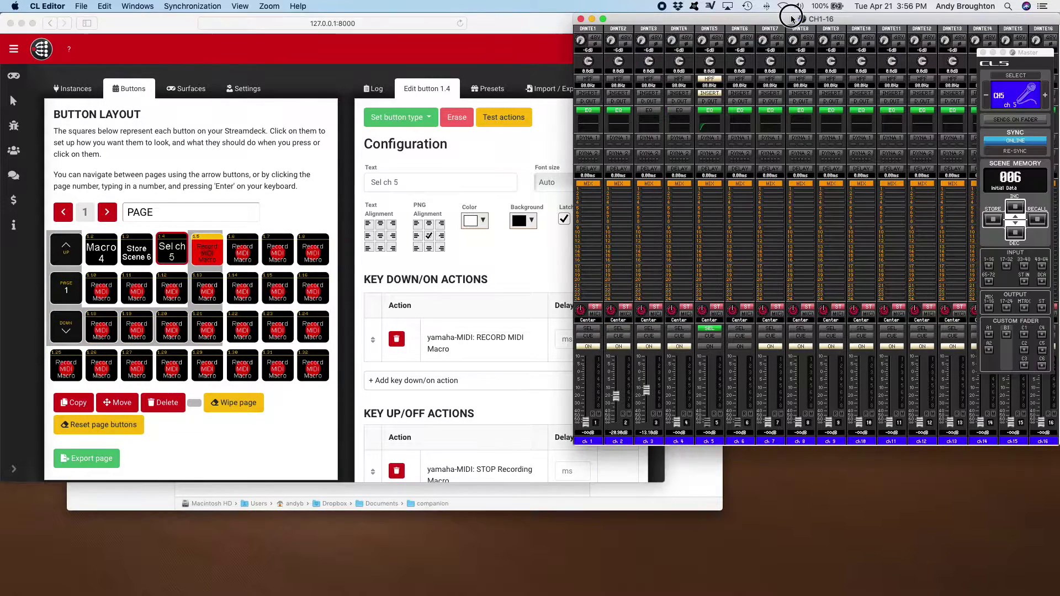
{"action": "left_click", "coordinate": [588, 336]}
{"action": "left_click", "coordinate": [618, 336]}
{"action": "left_click", "coordinate": [650, 336]}
{"action": "left_click", "coordinate": [679, 336]}
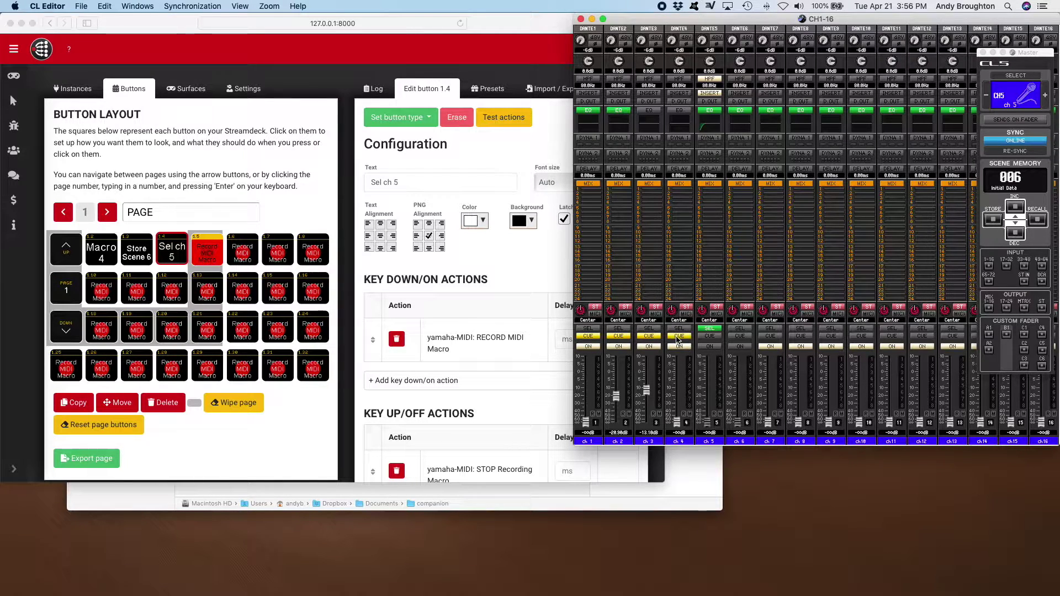
{"action": "left_click", "coordinate": [324, 236]}
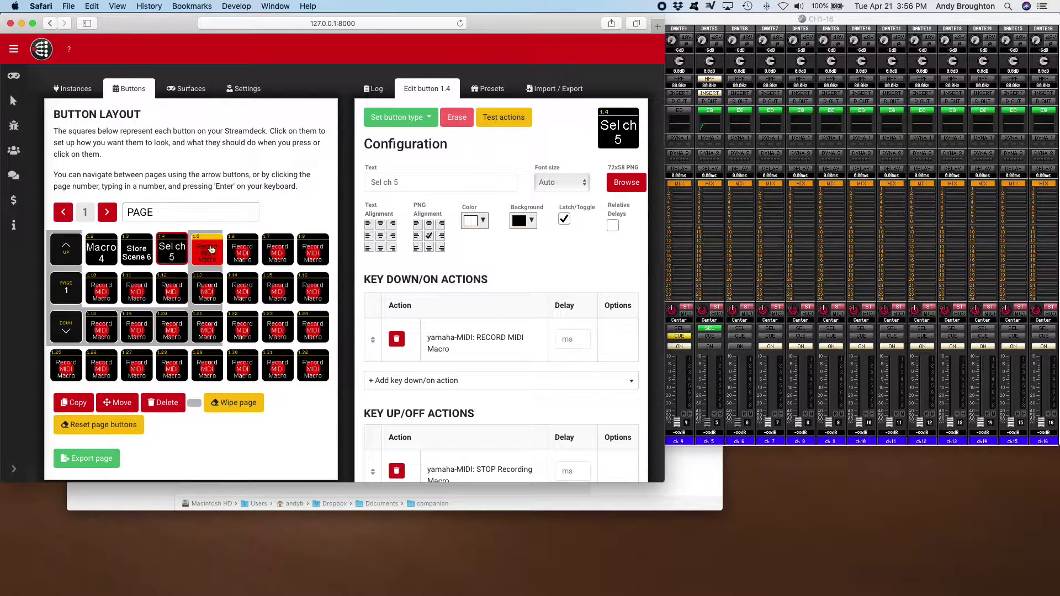
{"action": "left_click_drag", "start_coordinate": [209, 249], "coordinate": [210, 250]}
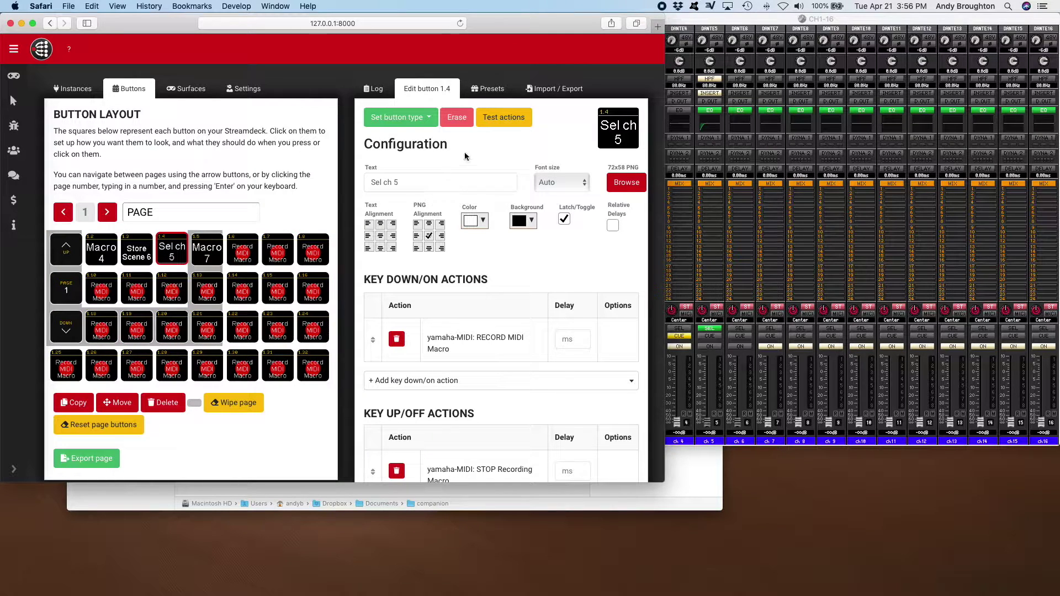
Step: Rename the new Macro 7 button to 'Cue Me'
{"action": "left_click", "coordinate": [211, 251]}
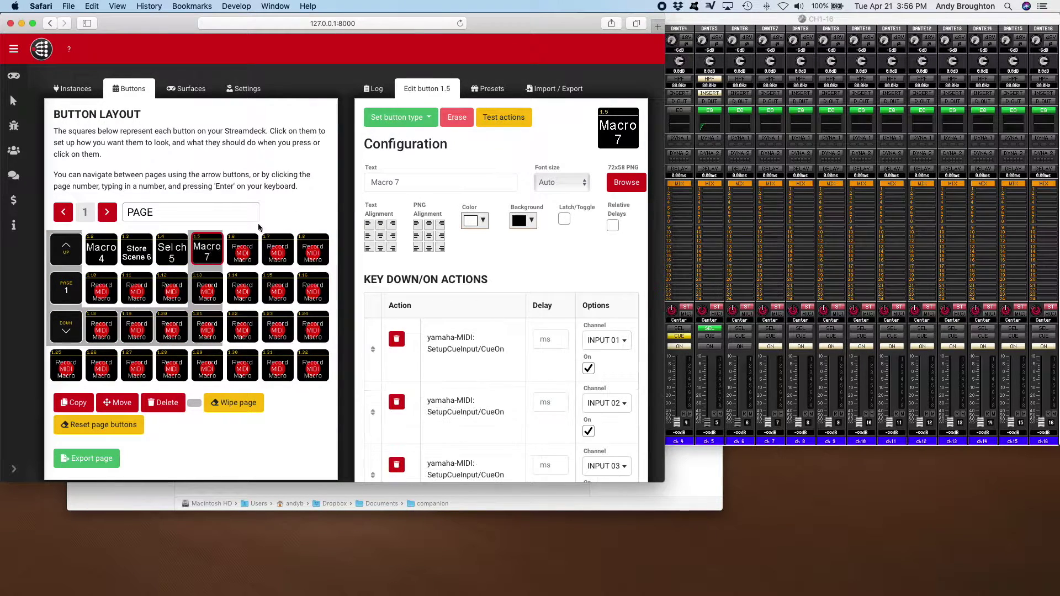
{"action": "left_click", "coordinate": [412, 179]}
{"action": "left_click_drag", "start_coordinate": [412, 179], "coordinate": [354, 178]}
{"action": "type", "text": "Cue"}
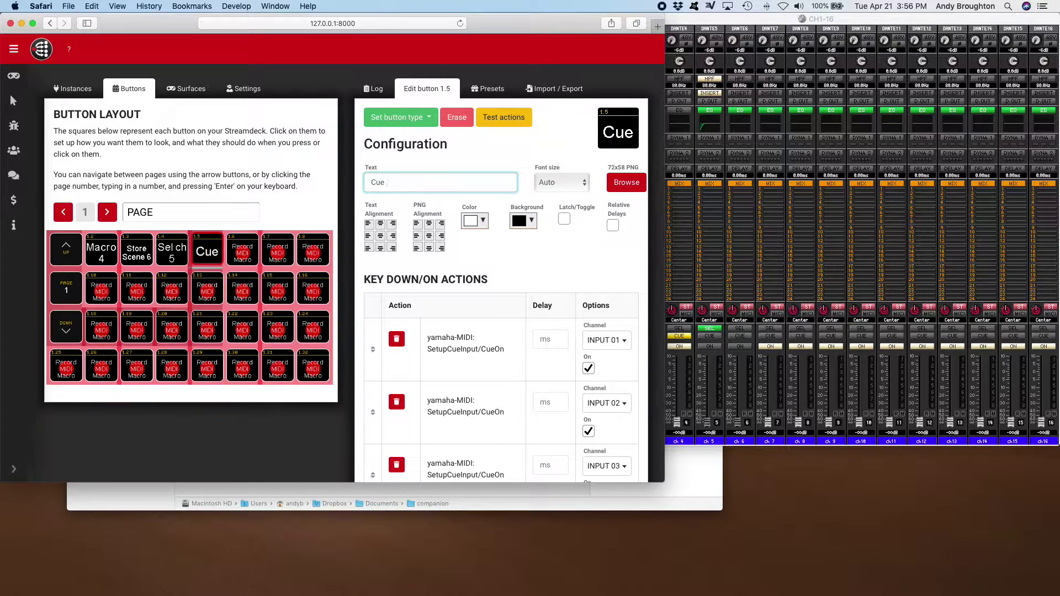
{"action": "type", "text": " Me"}
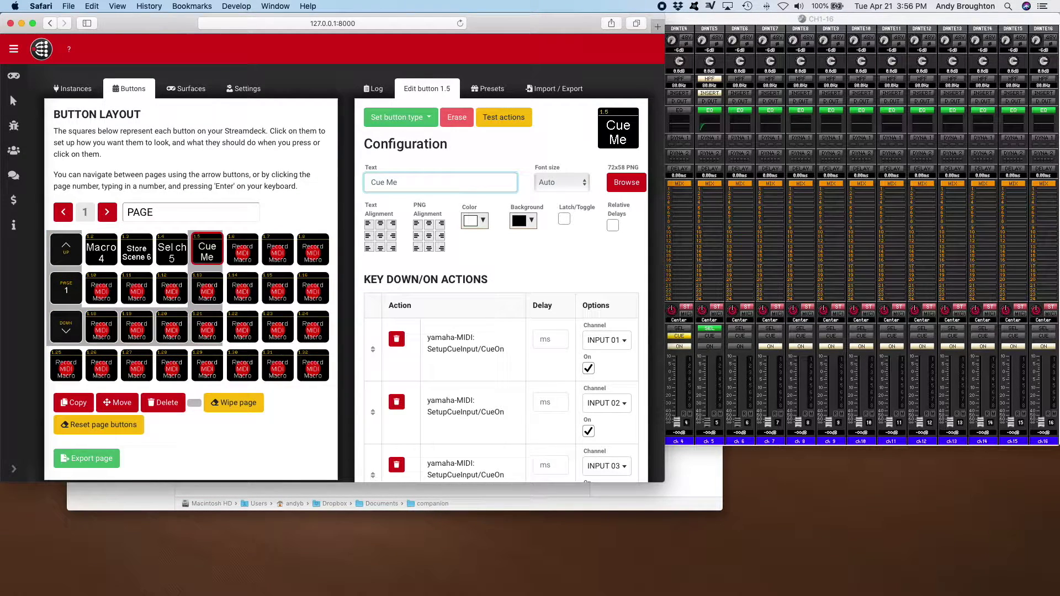
{"action": "left_click", "coordinate": [683, 22]}
Step: Turn off cues on channels 1–4, then fire Cue Me and check their cues come back on
{"action": "left_click", "coordinate": [679, 336]}
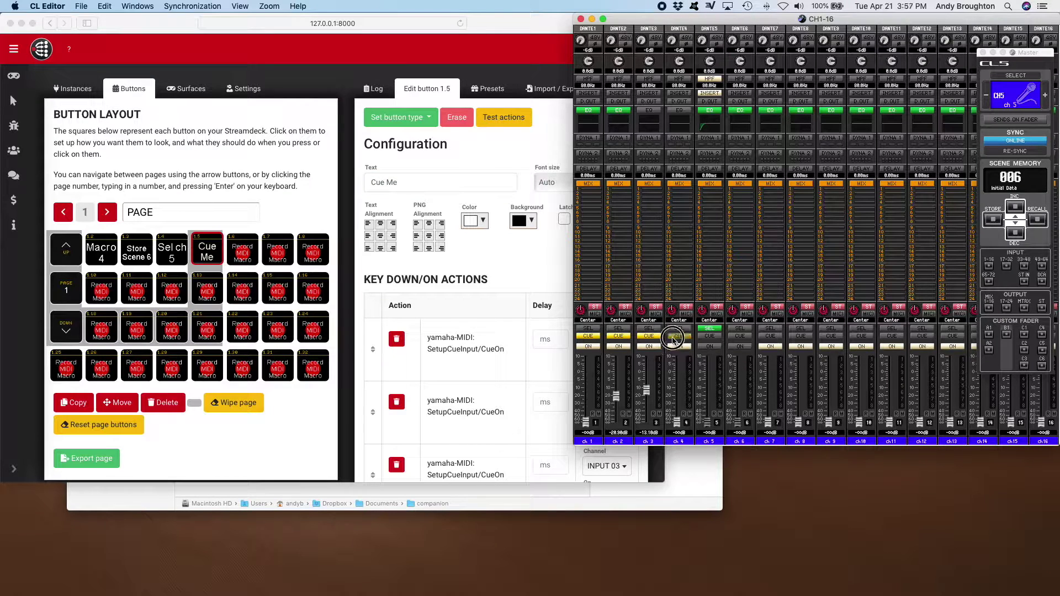
{"action": "left_click", "coordinate": [649, 335]}
{"action": "left_click", "coordinate": [619, 335]}
{"action": "left_click", "coordinate": [589, 335]}
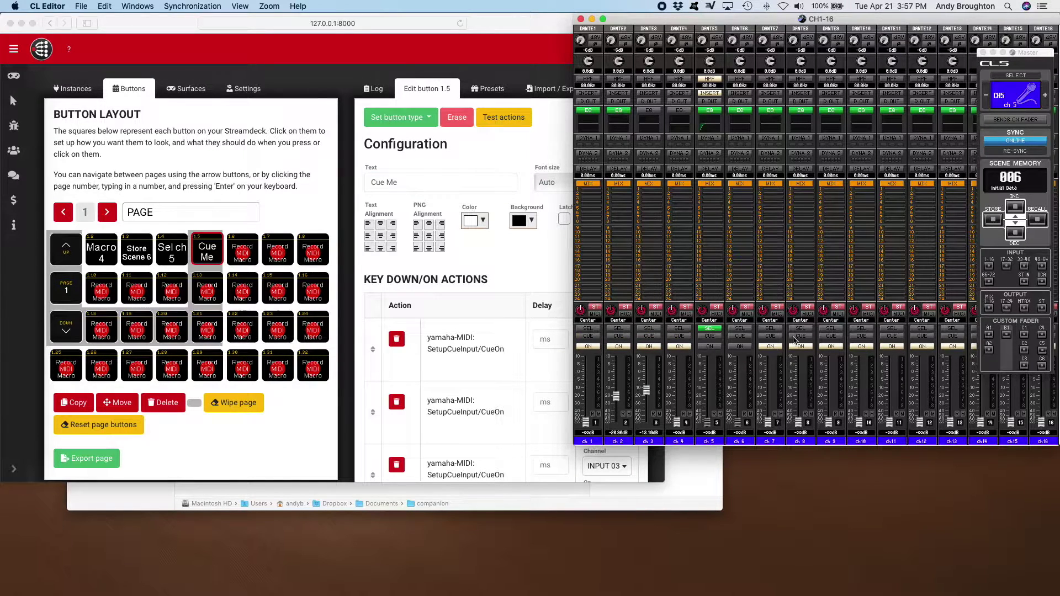
{"action": "left_click", "coordinate": [800, 336]}
{"action": "left_click", "coordinate": [770, 335]}
{"action": "left_click", "coordinate": [770, 336]}
{"action": "left_click", "coordinate": [800, 335]}
{"action": "left_click", "coordinate": [287, 213]}
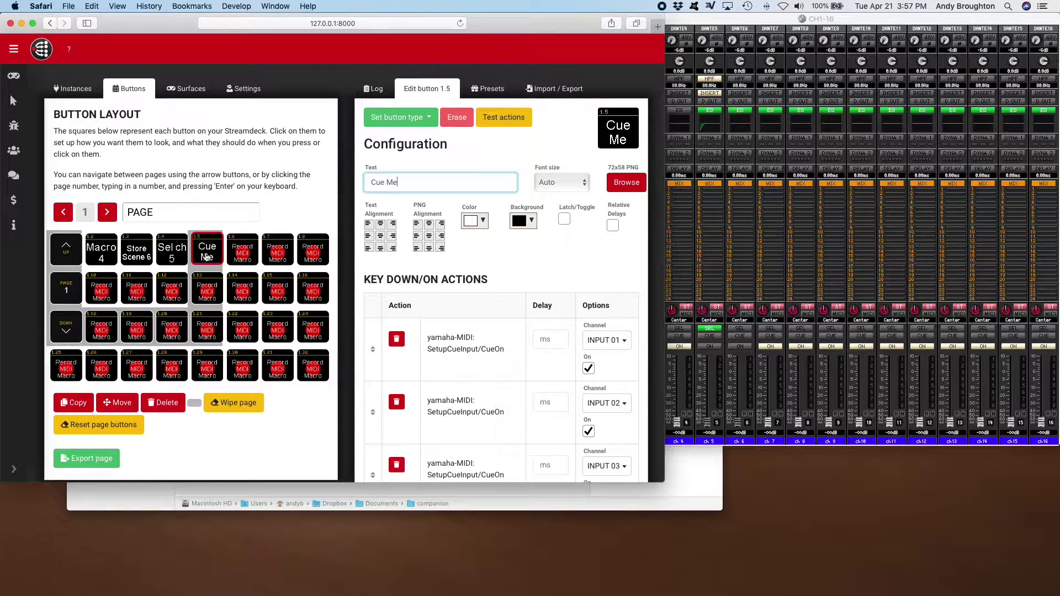
{"action": "left_click", "coordinate": [702, 18]}
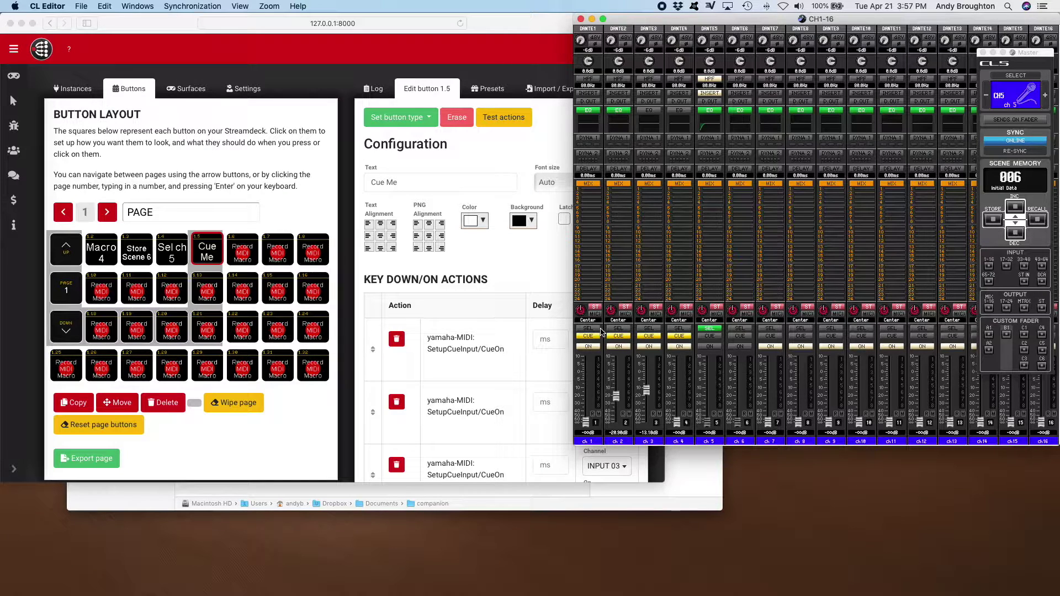
Step: Open the Outport Setup window and recall scene 000 Initial Data to reset the mixer
{"action": "left_click", "coordinate": [137, 7]}
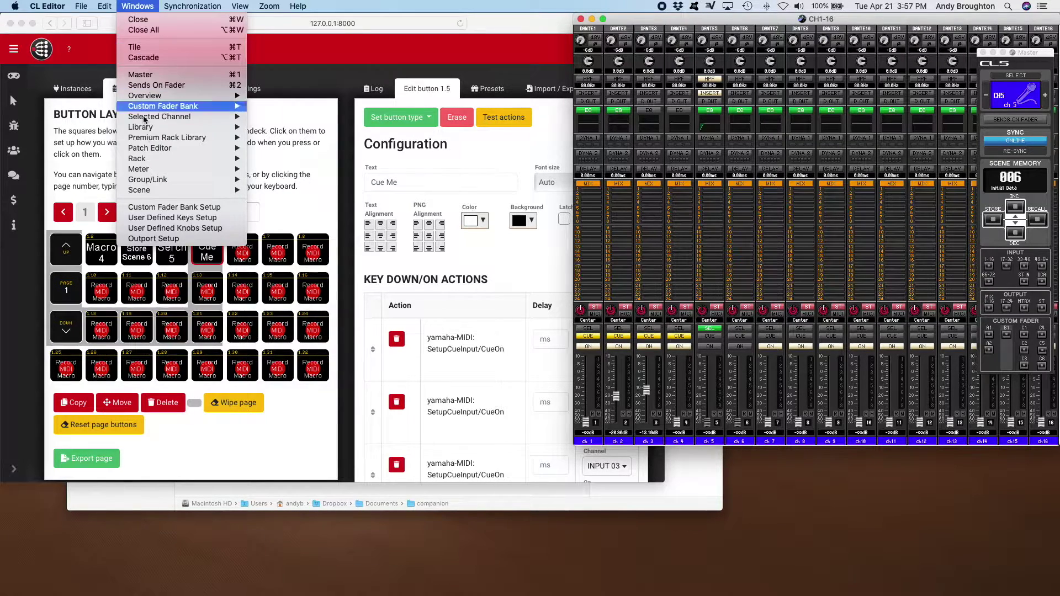
{"action": "left_click", "coordinate": [152, 241]}
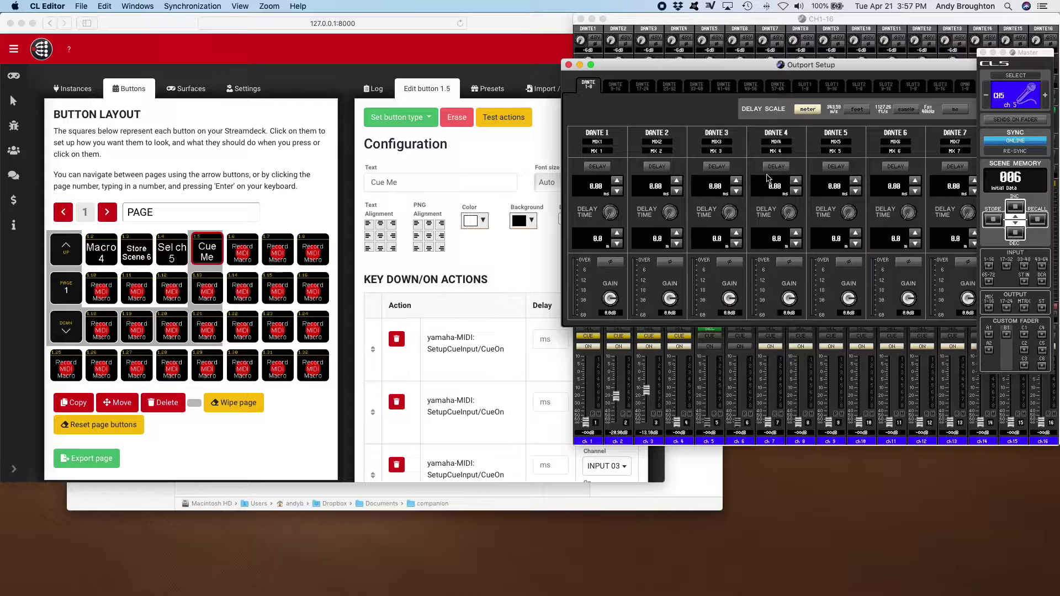
{"action": "left_click_drag", "start_coordinate": [609, 219], "coordinate": [609, 213]}
{"action": "left_click", "coordinate": [1016, 232]}
{"action": "left_click", "coordinate": [1018, 232]}
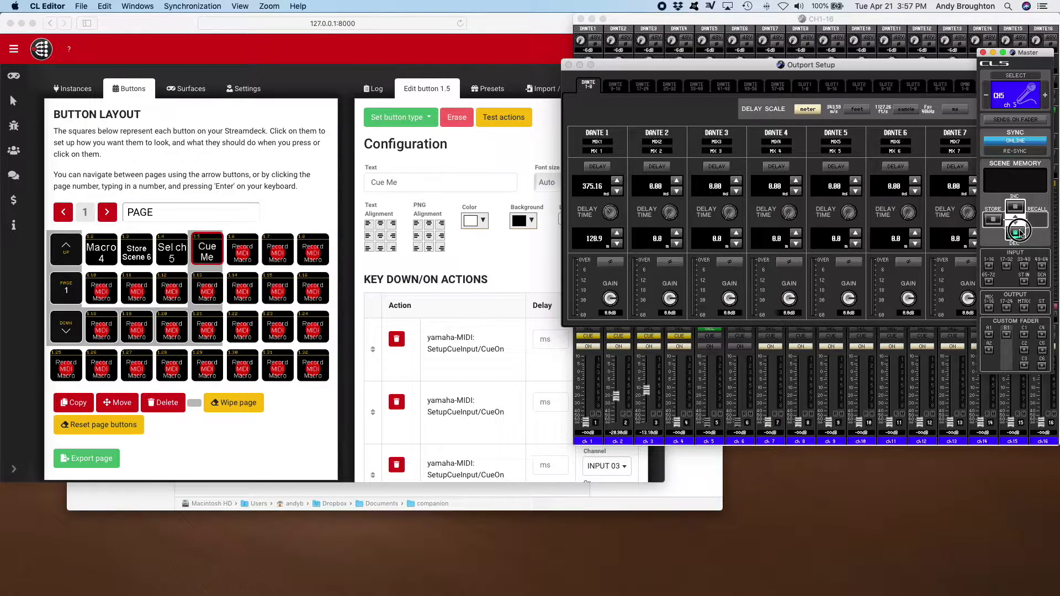
{"action": "left_click", "coordinate": [1019, 232]}
{"action": "left_click", "coordinate": [1014, 208]}
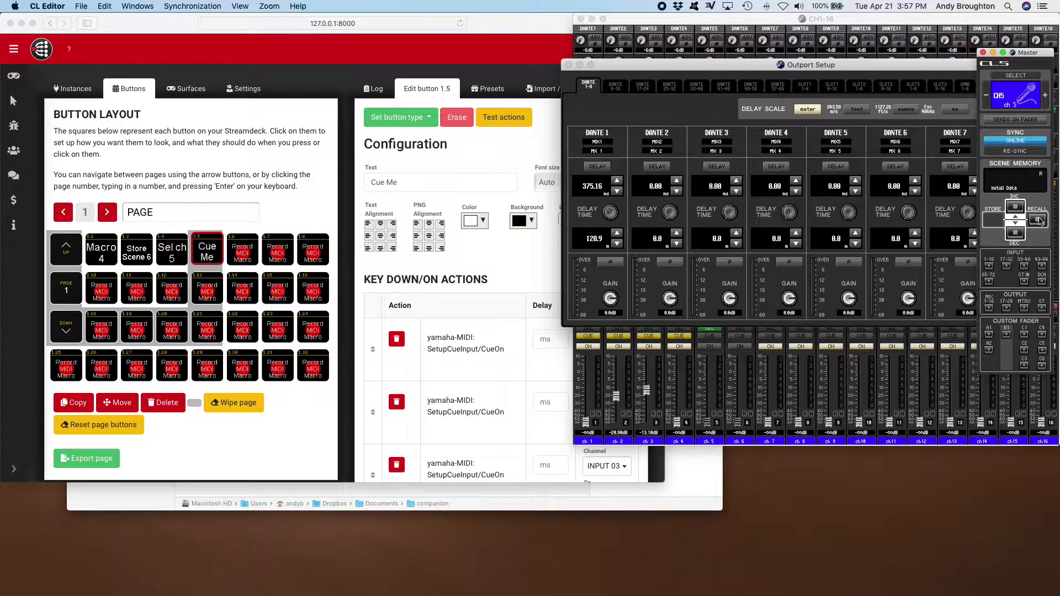
{"action": "left_click", "coordinate": [1038, 220]}
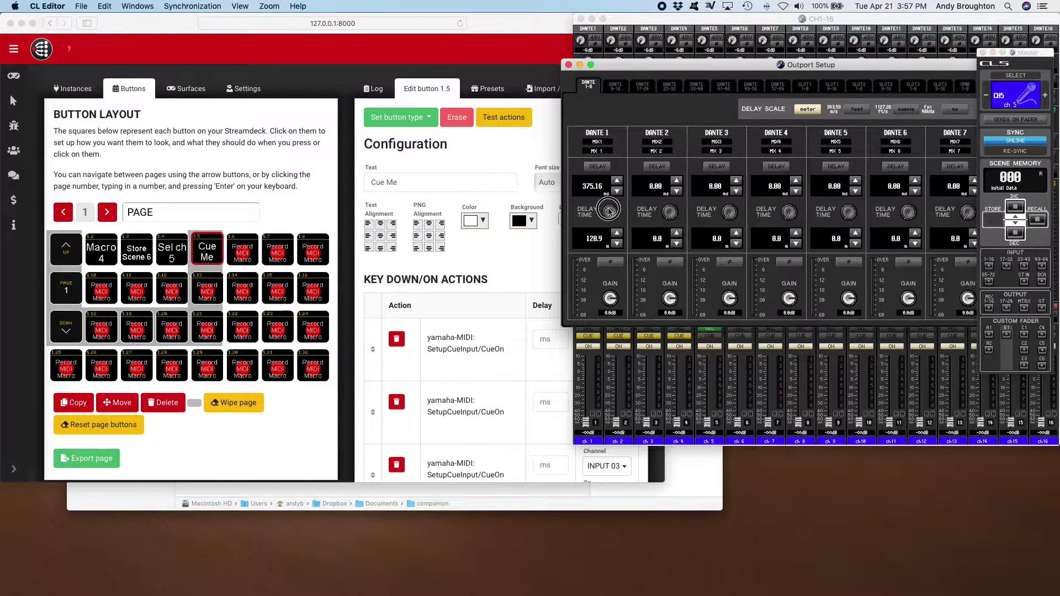
Step: Record into button 1.6: Dante 1 delay 559.96 ms, Dante 2 delay 439.76 ms, delay enabled
{"action": "left_click", "coordinate": [287, 221]}
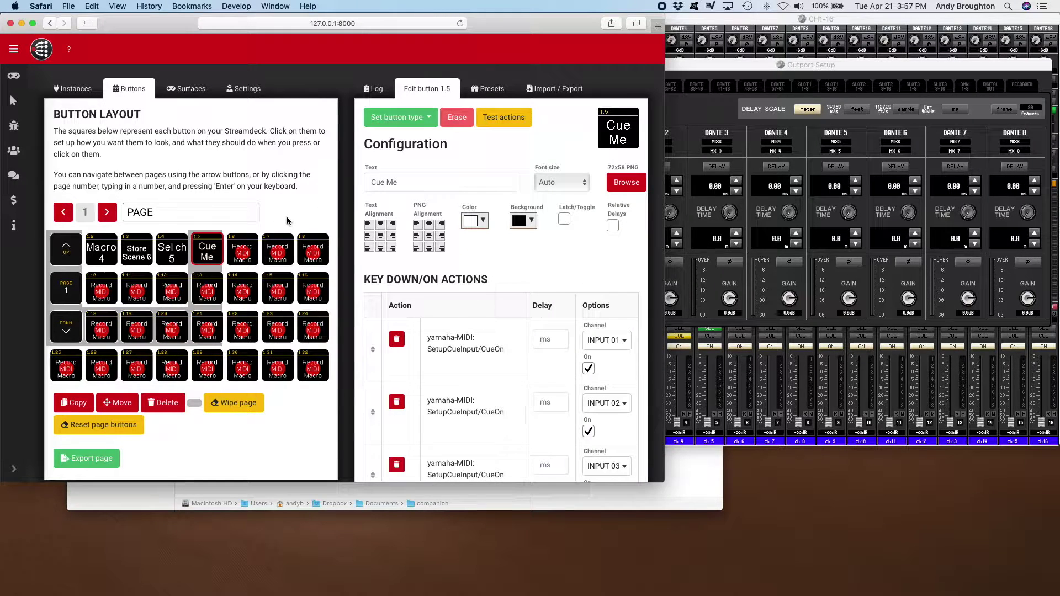
{"action": "left_click_drag", "start_coordinate": [248, 255], "coordinate": [247, 254]}
{"action": "left_click", "coordinate": [703, 126]}
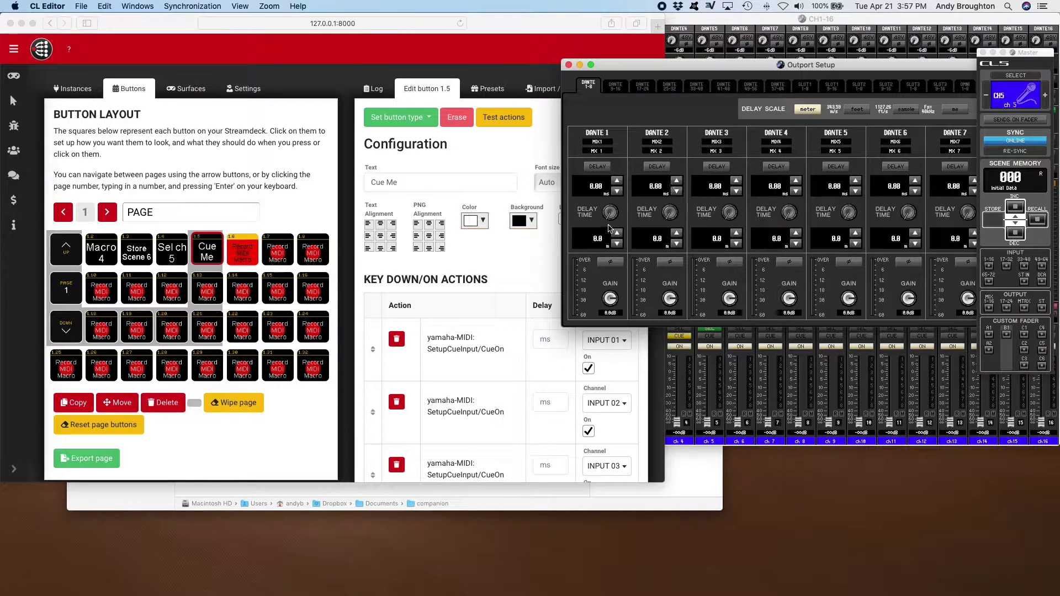
{"action": "left_click_drag", "start_coordinate": [609, 227], "coordinate": [613, 194]}
{"action": "left_click_drag", "start_coordinate": [670, 220], "coordinate": [667, 172]}
{"action": "left_click", "coordinate": [665, 167]}
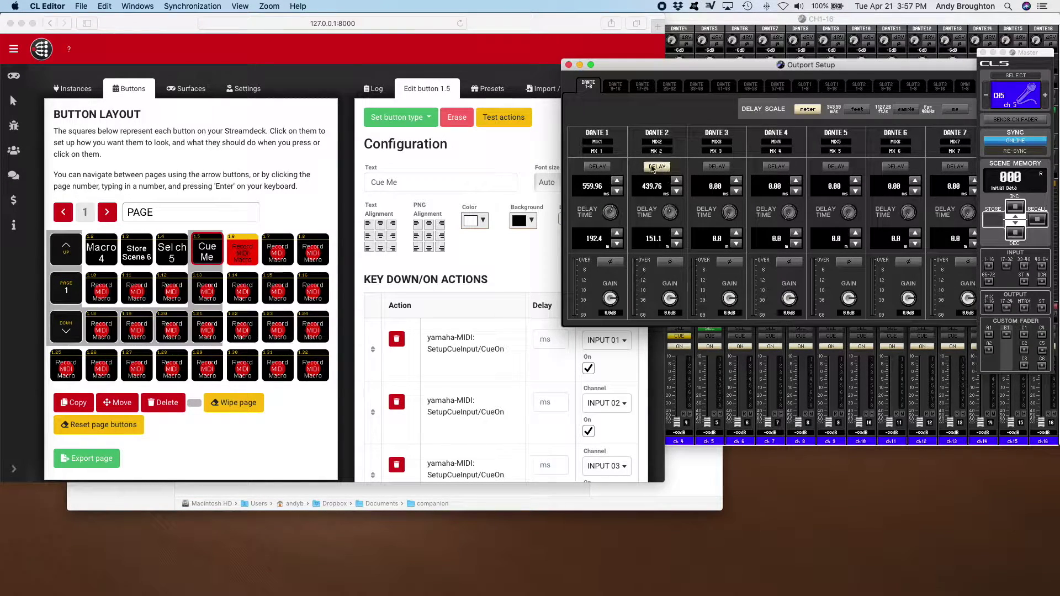
{"action": "left_click", "coordinate": [599, 168]}
{"action": "left_click", "coordinate": [314, 199]}
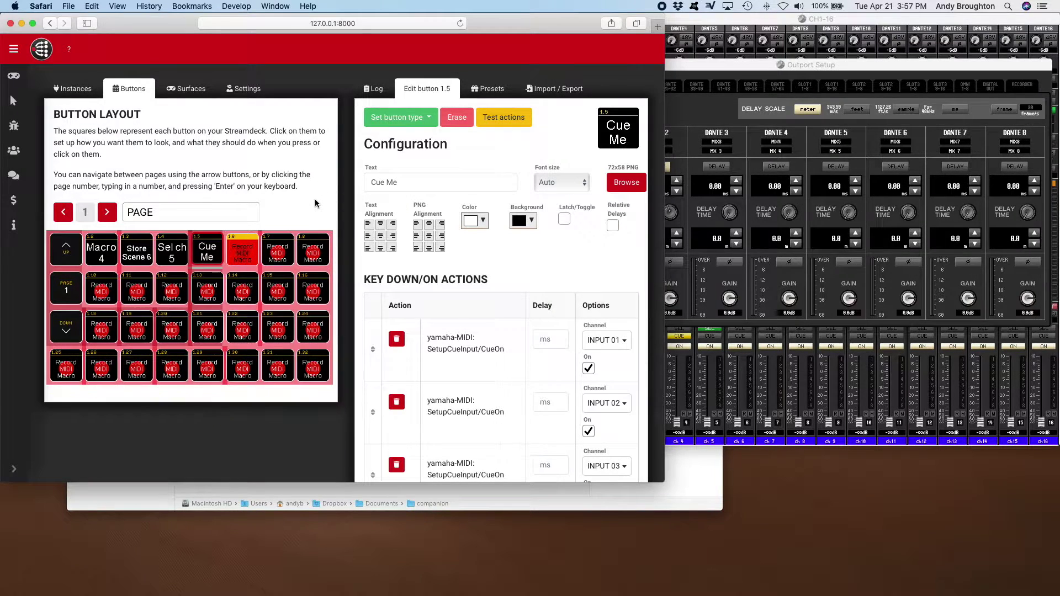
Step: Relabel the Macro 8 button as 'Out Delay'
{"action": "left_click", "coordinate": [246, 255]}
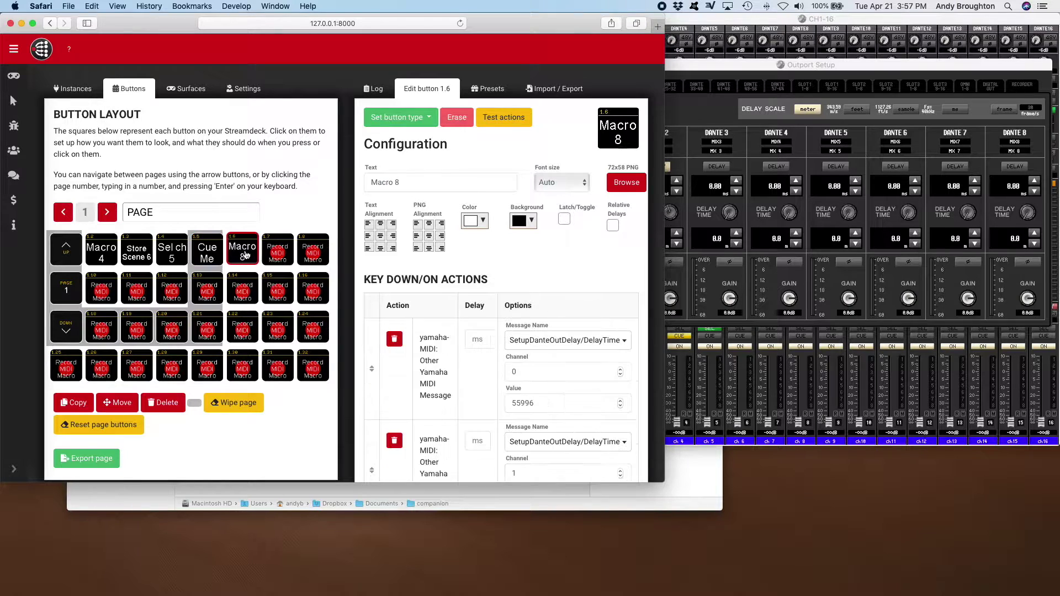
{"action": "left_click_drag", "start_coordinate": [408, 182], "coordinate": [346, 181]}
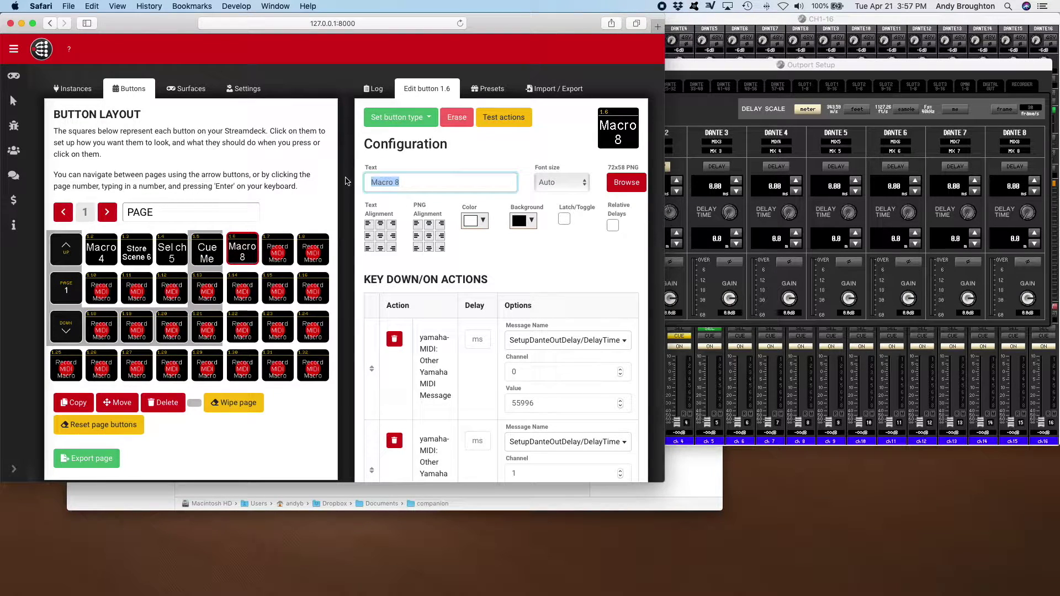
{"action": "type", "text": "Out Del"}
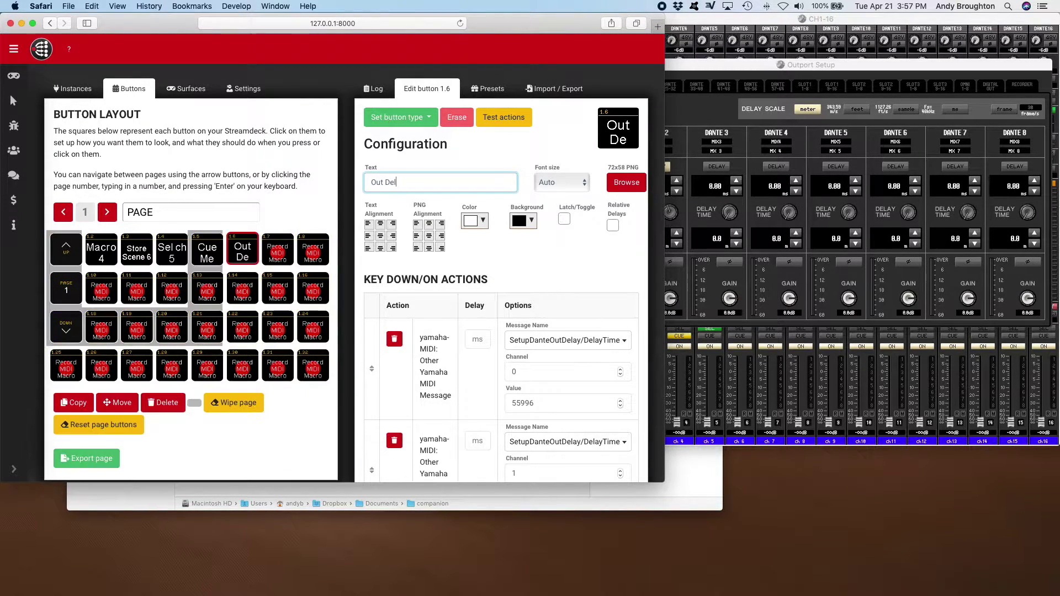
{"action": "type", "text": "ay"}
Step: Switch off and zero the Dante delays, then fire Out Delay to verify it restores them
{"action": "left_click", "coordinate": [670, 125]}
{"action": "left_click", "coordinate": [598, 167]}
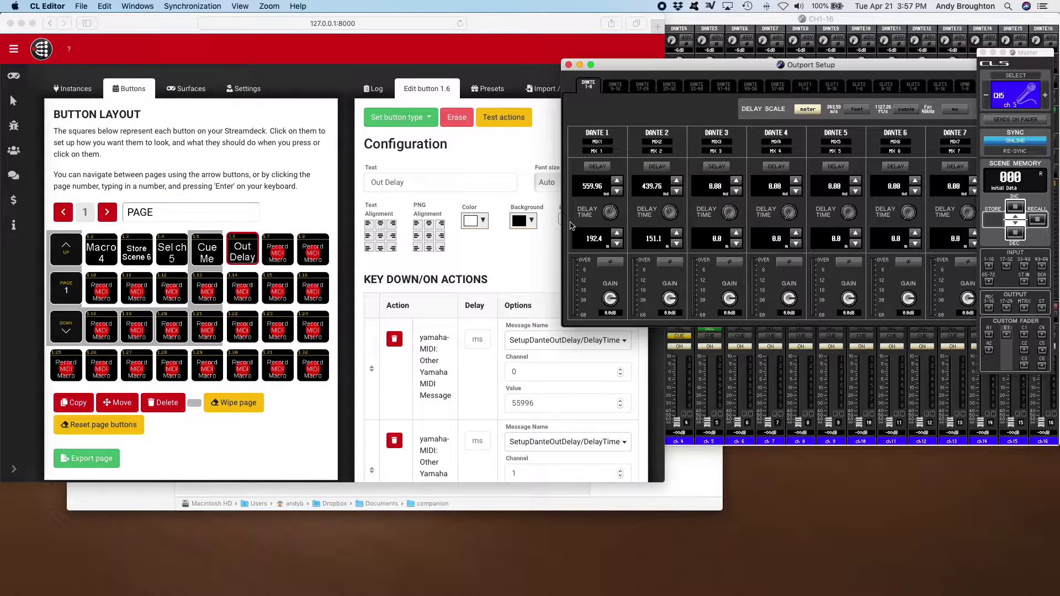
{"action": "left_click_drag", "start_coordinate": [669, 214], "coordinate": [669, 253]}
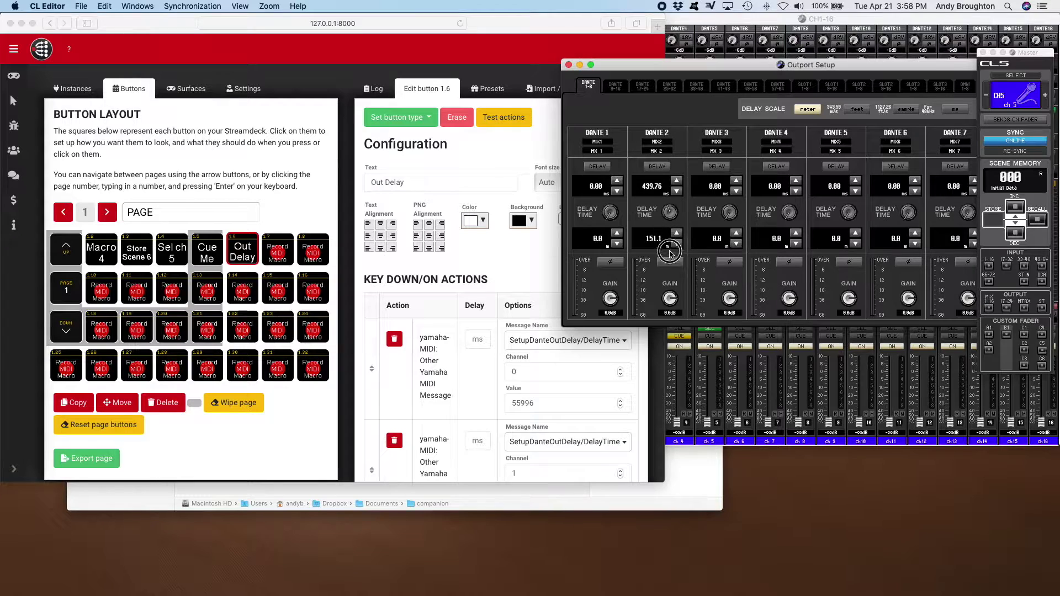
{"action": "left_click", "coordinate": [311, 193]}
{"action": "left_click", "coordinate": [245, 253]}
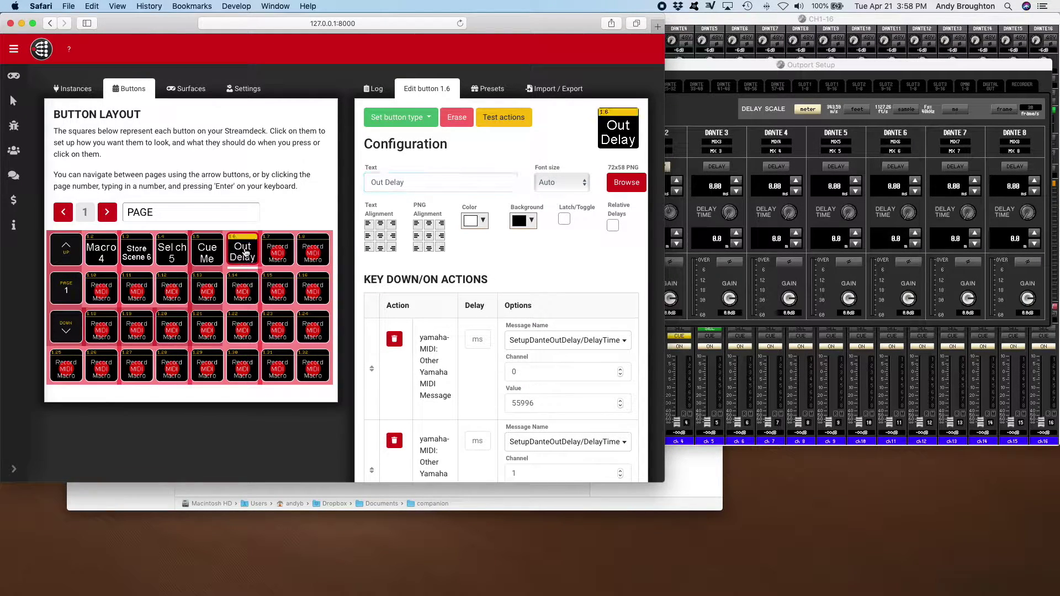
{"action": "left_click", "coordinate": [686, 106]}
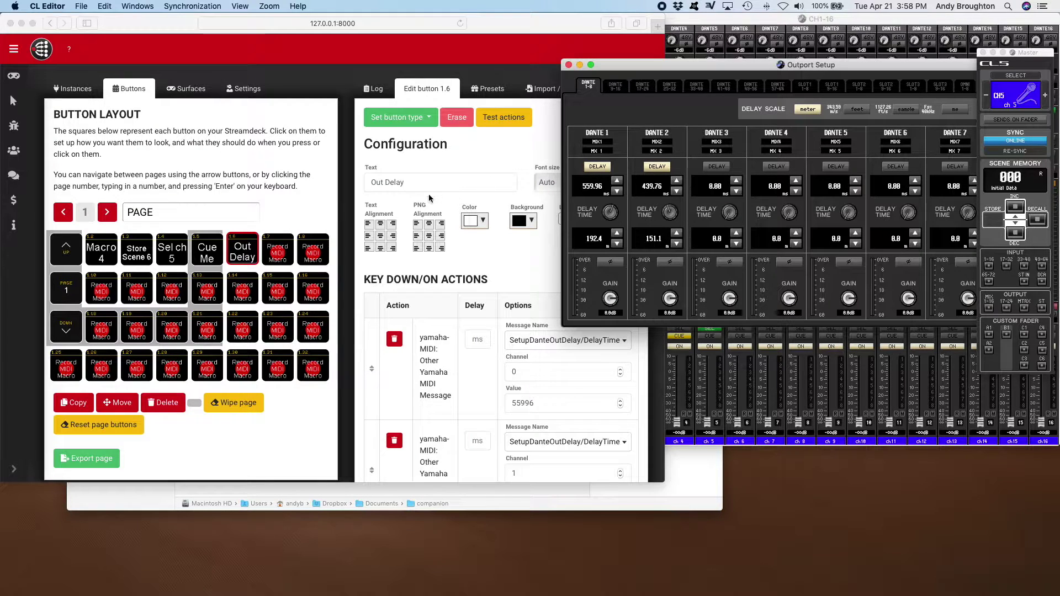
{"action": "left_click", "coordinate": [309, 202]}
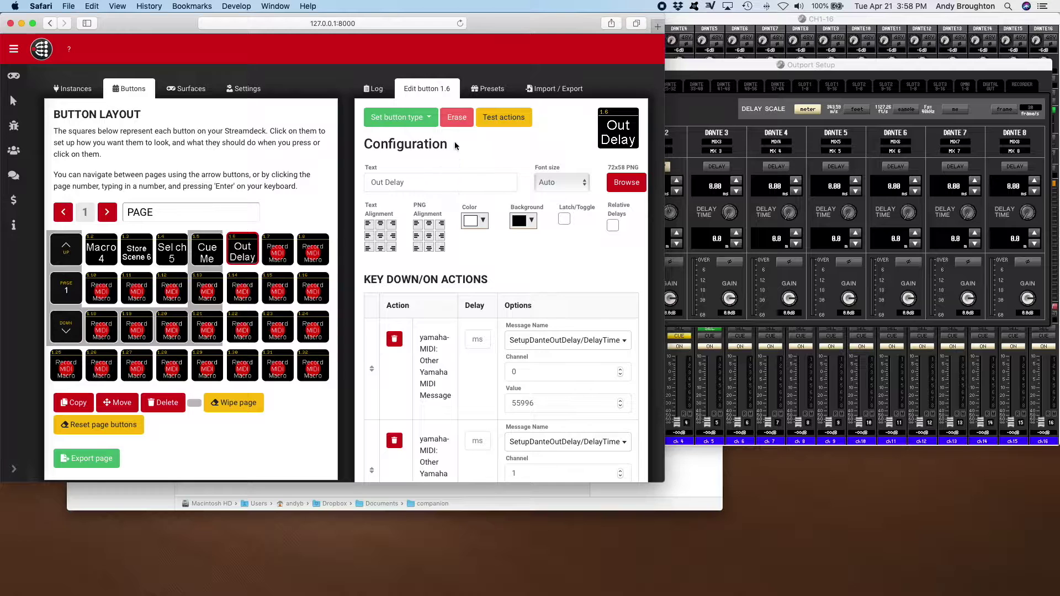
Step: Replace button 1.2's 'Macro 4' label with 'Input Ch'
{"action": "left_click", "coordinate": [99, 252]}
{"action": "scroll", "coordinate": [491, 356], "scroll_direction": "down", "scroll_amount": 3}
{"action": "scroll", "coordinate": [491, 359], "scroll_direction": "down", "scroll_amount": 10}
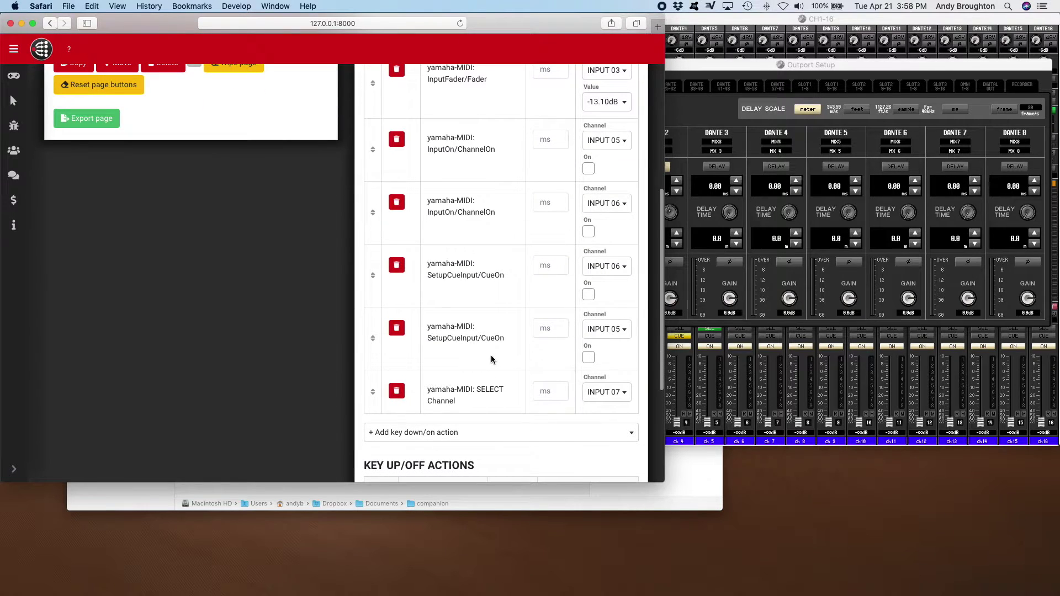
{"action": "scroll", "coordinate": [490, 356], "scroll_direction": "up", "scroll_amount": 2}
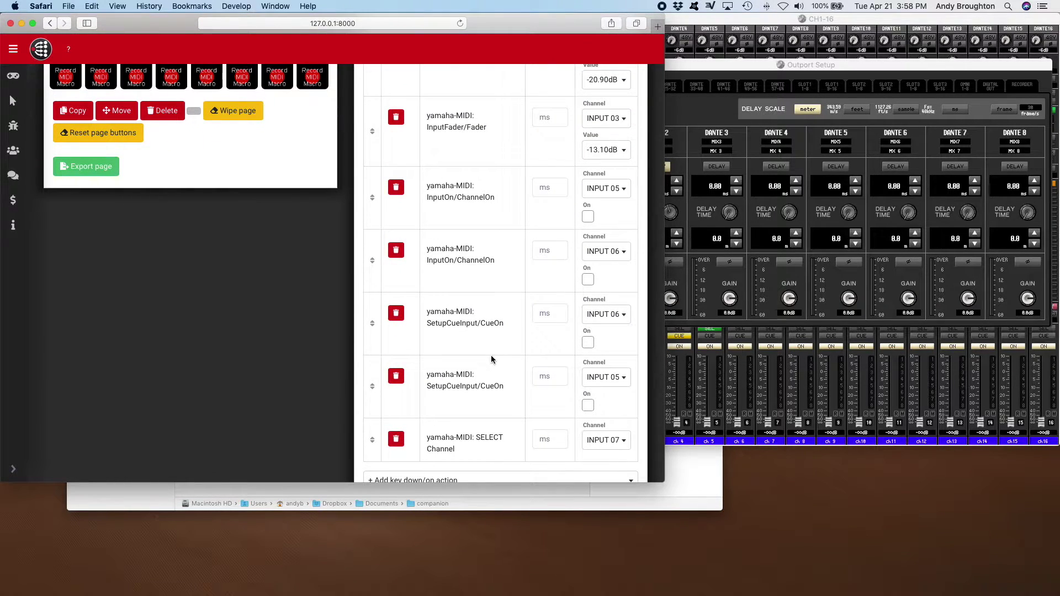
{"action": "scroll", "coordinate": [491, 355], "scroll_direction": "up", "scroll_amount": 11}
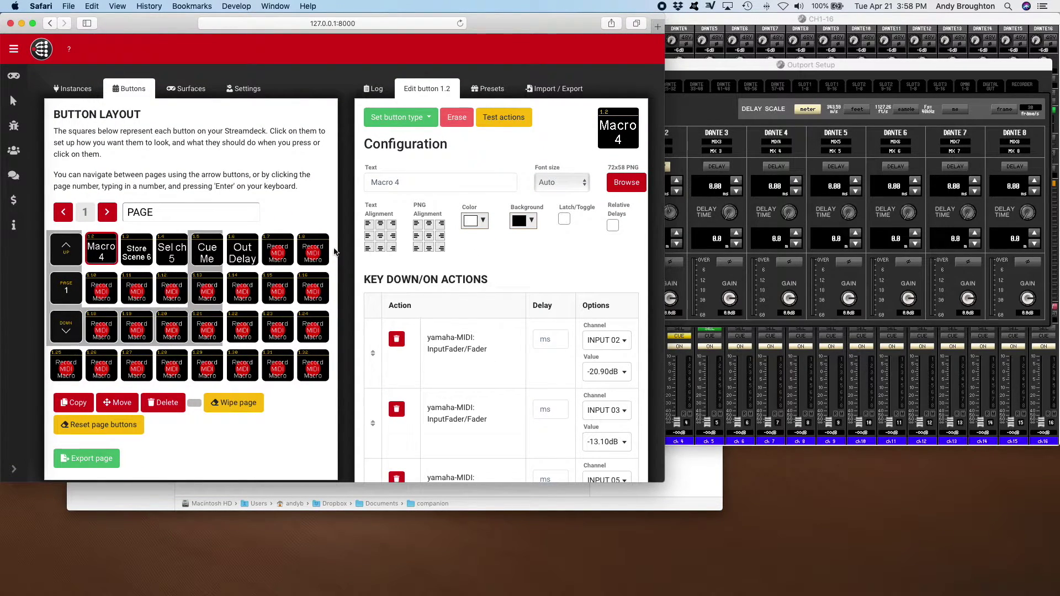
{"action": "left_click_drag", "start_coordinate": [403, 185], "coordinate": [359, 180]}
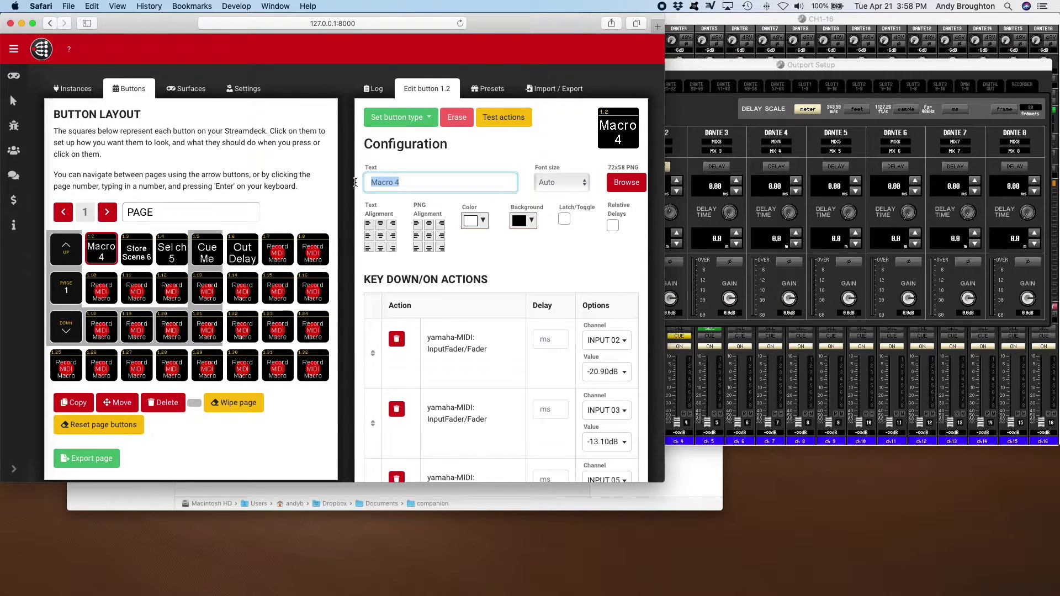
{"action": "type", "text": "Input C"}
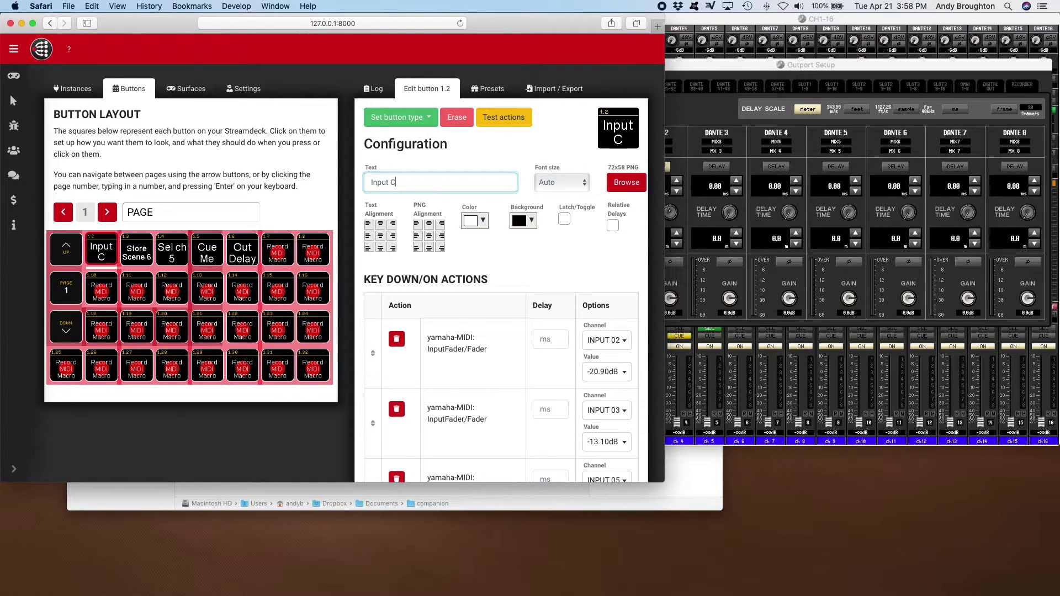
{"action": "type", "text": "ha"}
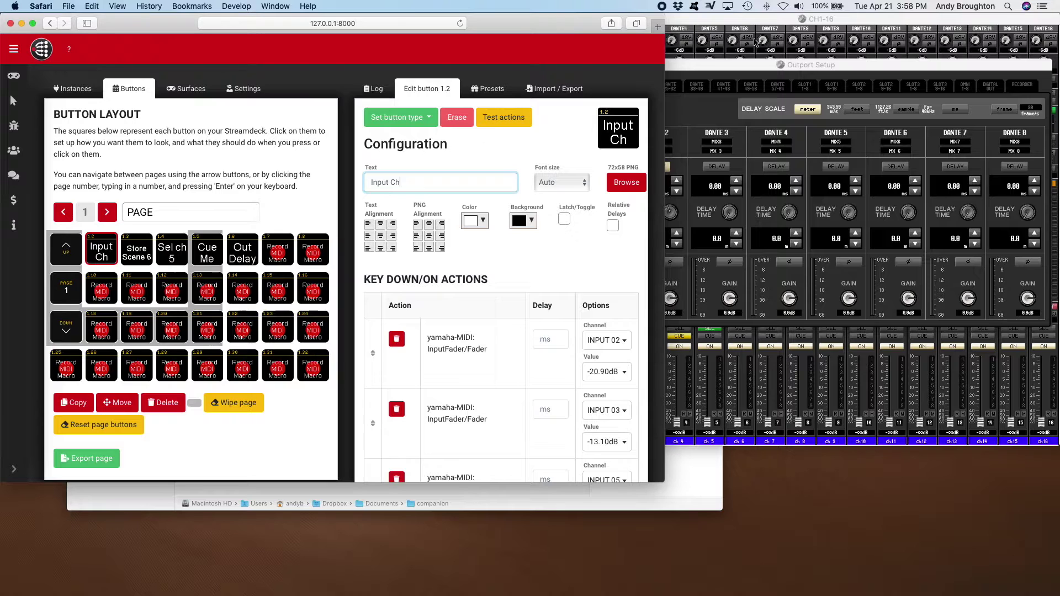
{"action": "left_click", "coordinate": [737, 66]}
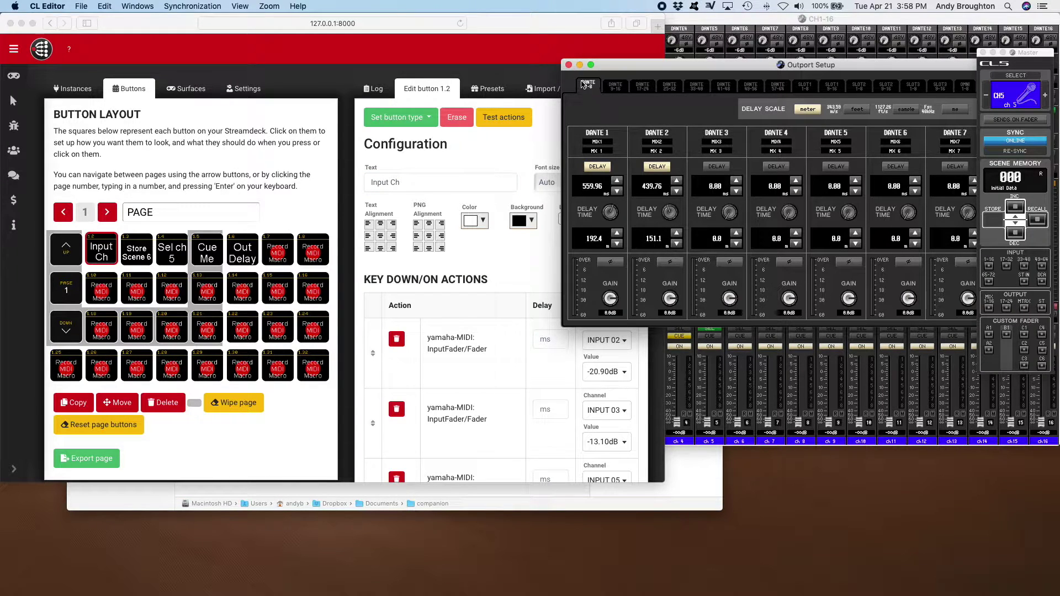
Step: Close the Outport Setup window and confirm the Input Ch button's new label
{"action": "left_click", "coordinate": [569, 64]}
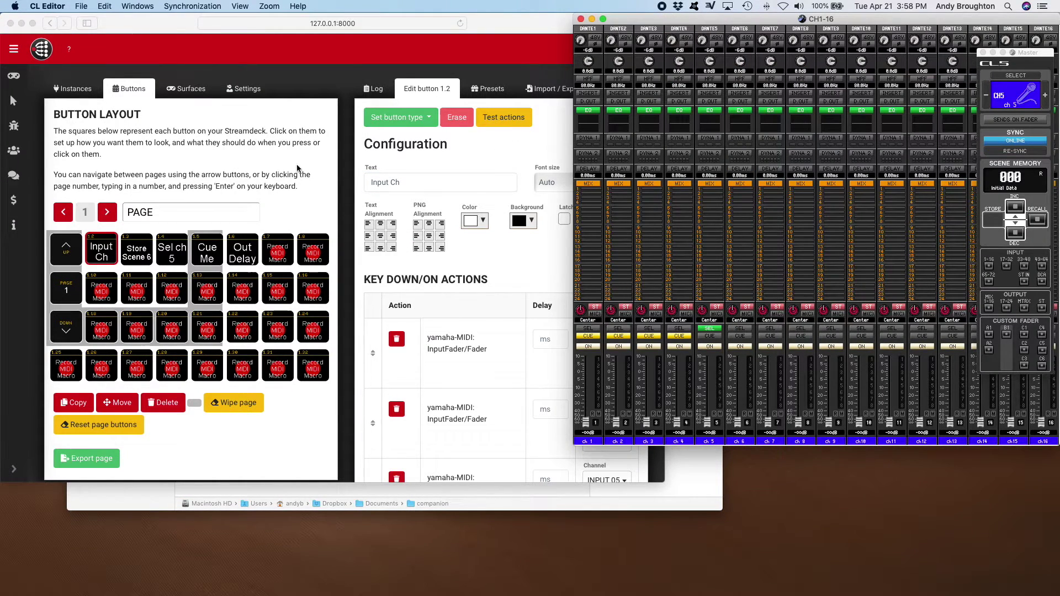
{"action": "left_click", "coordinate": [143, 226]}
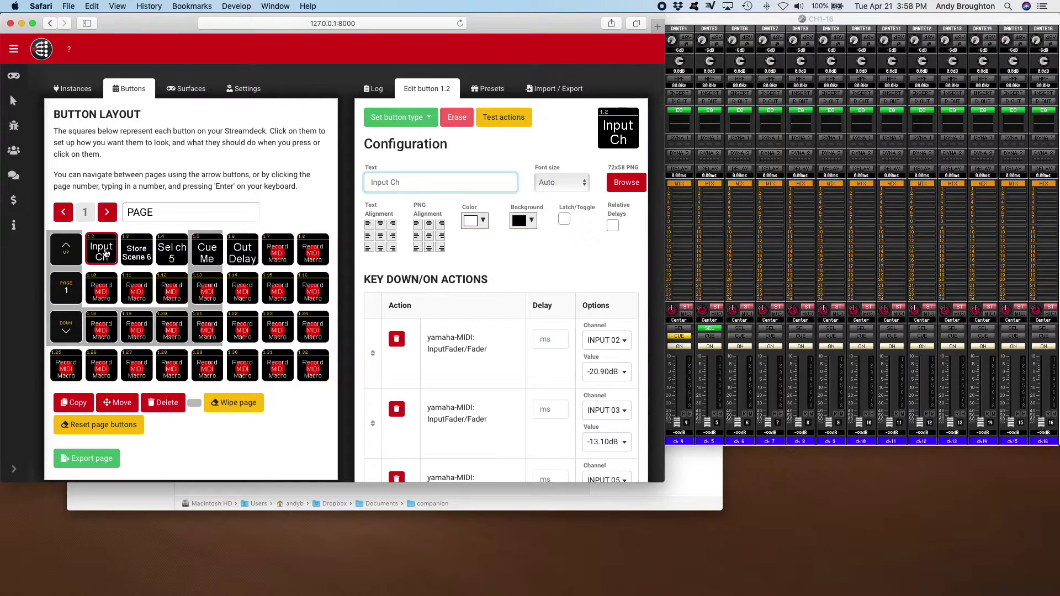
{"action": "left_click", "coordinate": [105, 252]}
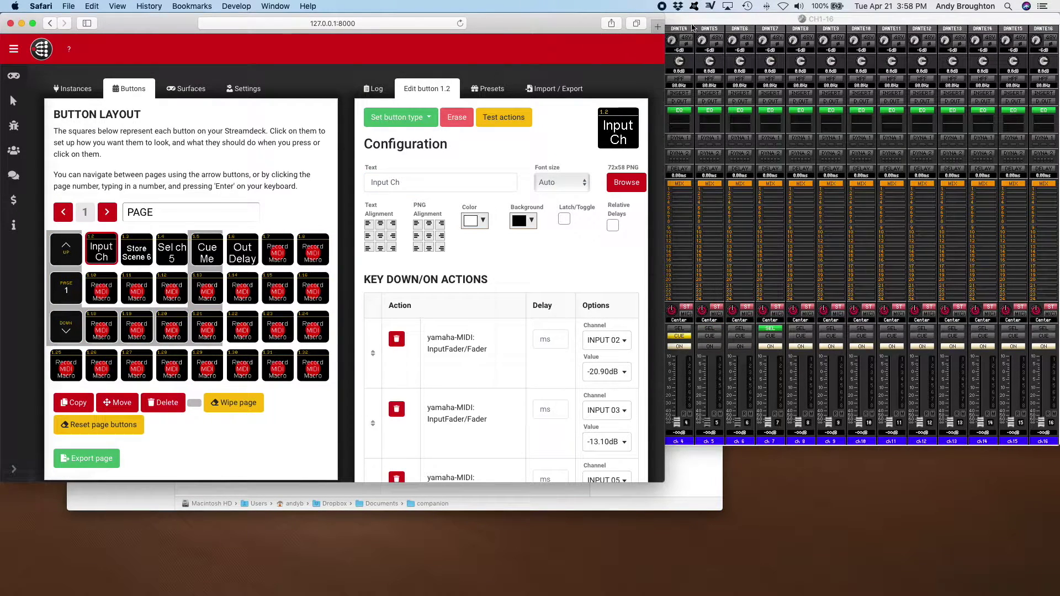
{"action": "left_click", "coordinate": [692, 27]}
{"action": "left_click", "coordinate": [622, 371]}
{"action": "left_click", "coordinate": [626, 374]}
{"action": "left_click", "coordinate": [622, 368]}
{"action": "left_click", "coordinate": [603, 371]}
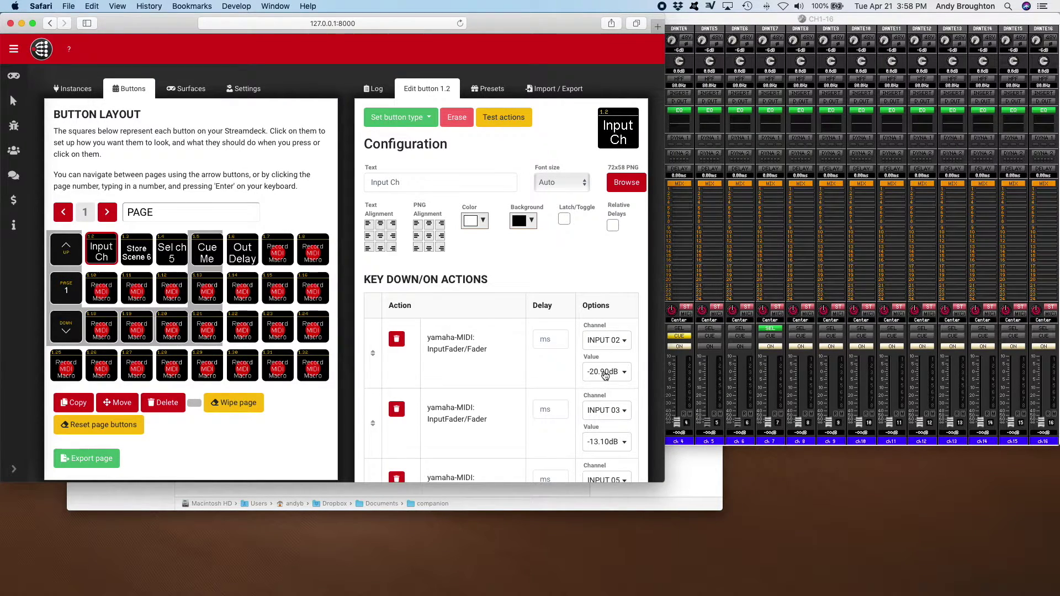
{"action": "left_click", "coordinate": [580, 265]}
{"action": "left_click", "coordinate": [601, 373]}
{"action": "left_click", "coordinate": [285, 211]}
Step: Set the INPUT 02 fader action's level to 0.00dB and check it on the mixer
{"action": "left_click", "coordinate": [614, 342]}
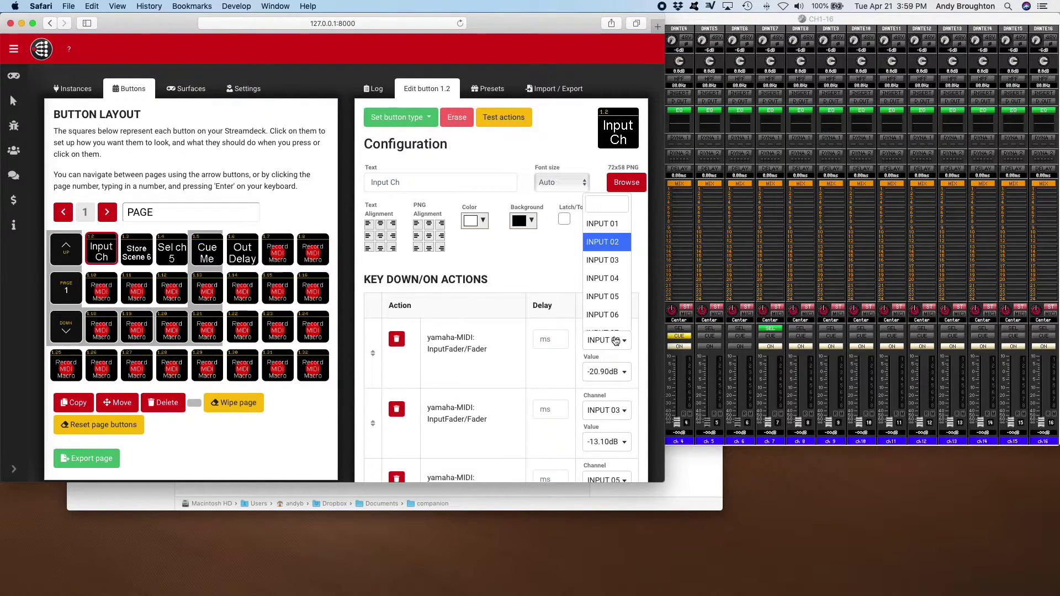
{"action": "left_click", "coordinate": [603, 373]}
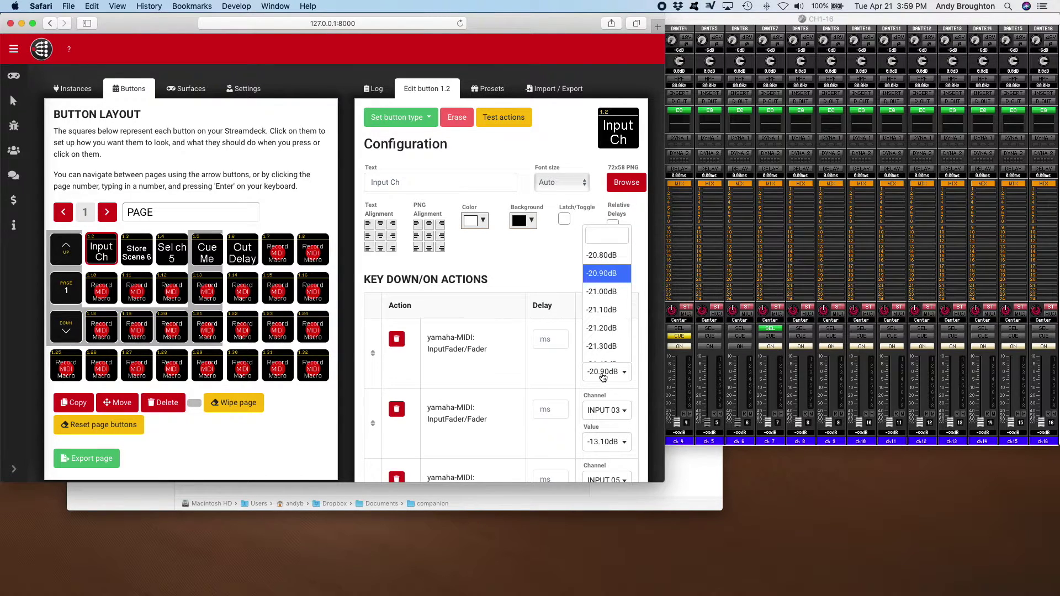
{"action": "type", "text": "0"}
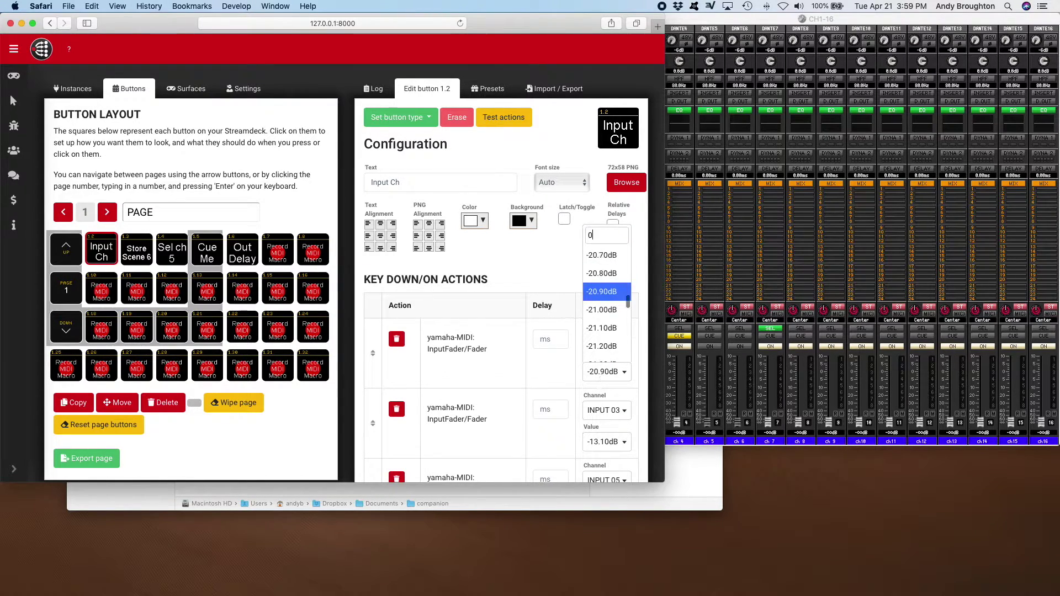
{"action": "type", "text": "0"}
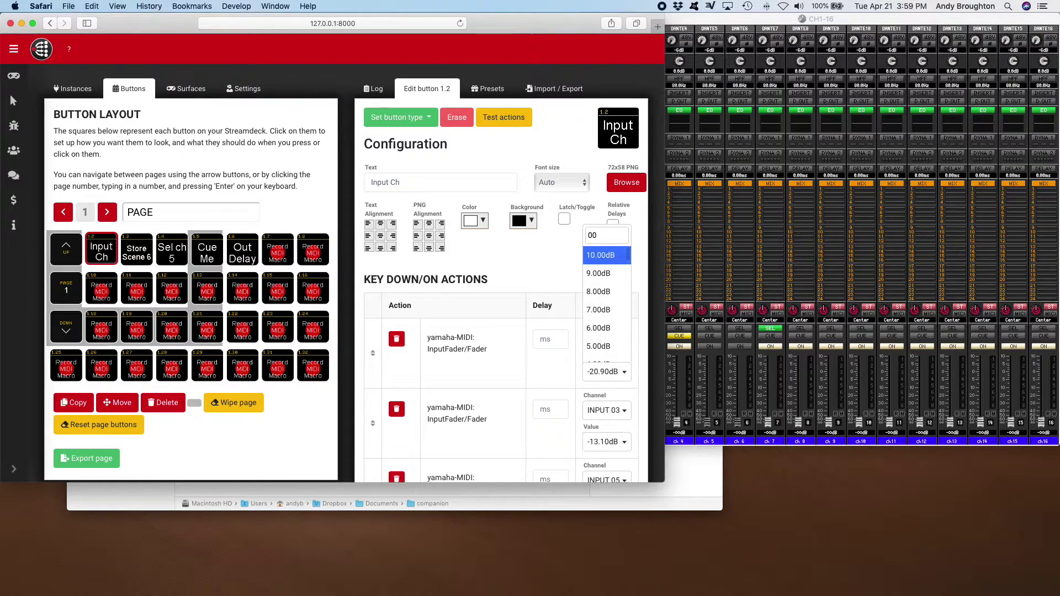
{"action": "scroll", "coordinate": [601, 340], "scroll_direction": "down", "scroll_amount": 2}
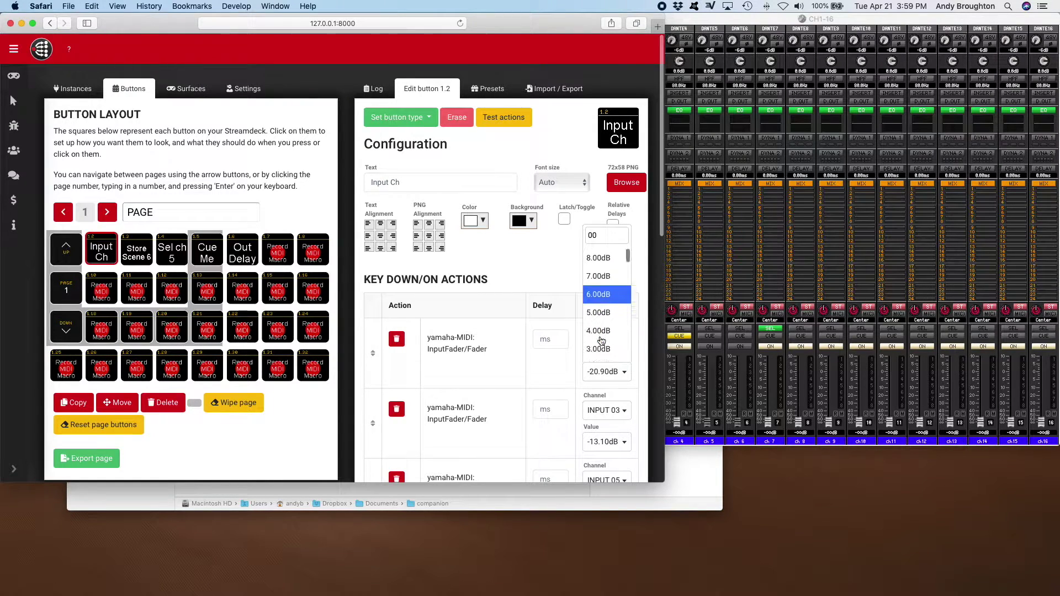
{"action": "scroll", "coordinate": [601, 341], "scroll_direction": "down", "scroll_amount": 3}
{"action": "left_click", "coordinate": [599, 347]}
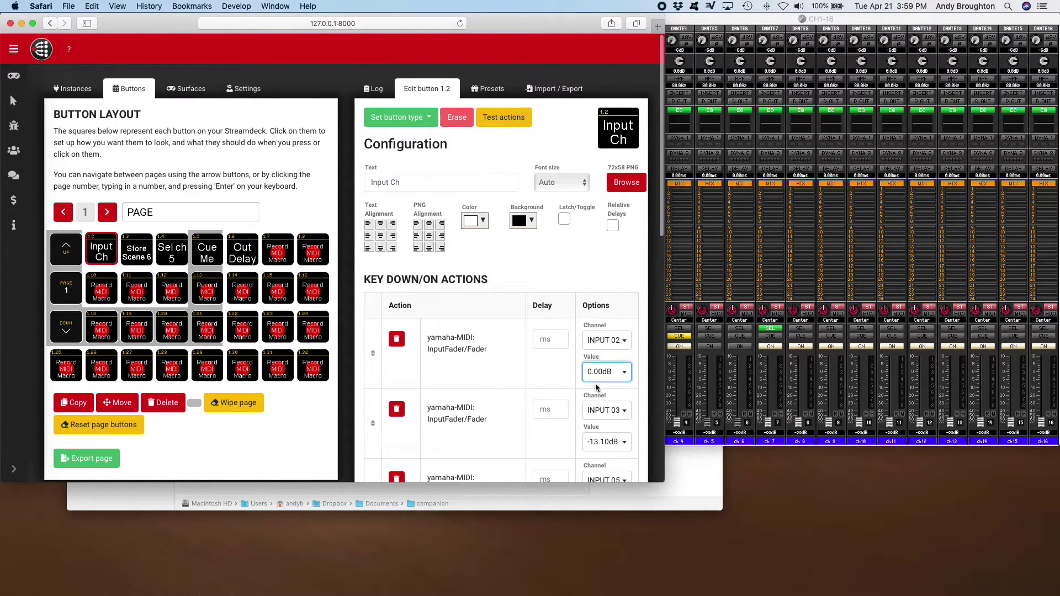
{"action": "left_click", "coordinate": [753, 19]}
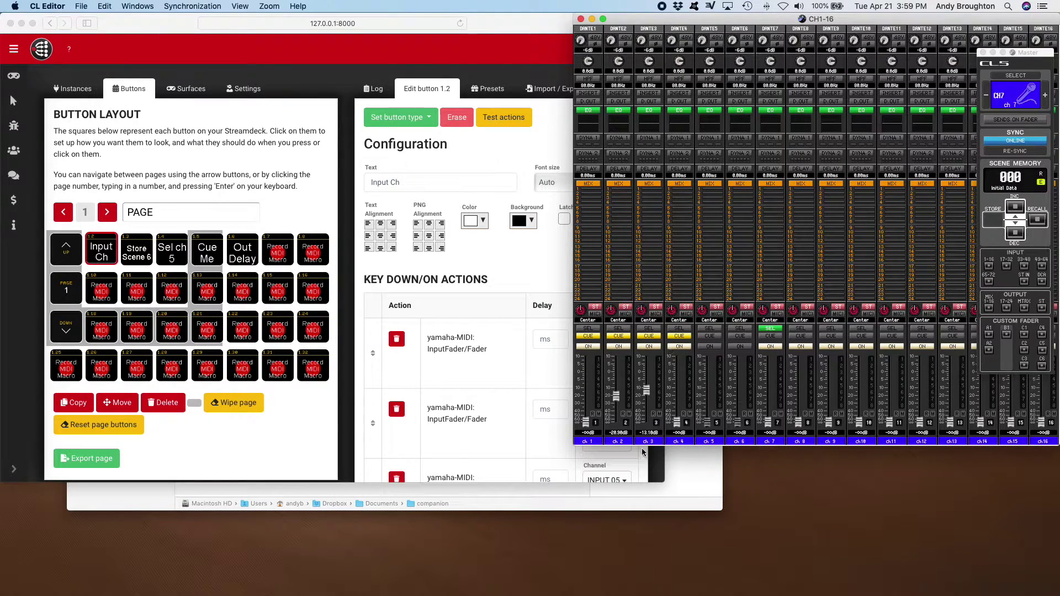
{"action": "left_click", "coordinate": [388, 171]}
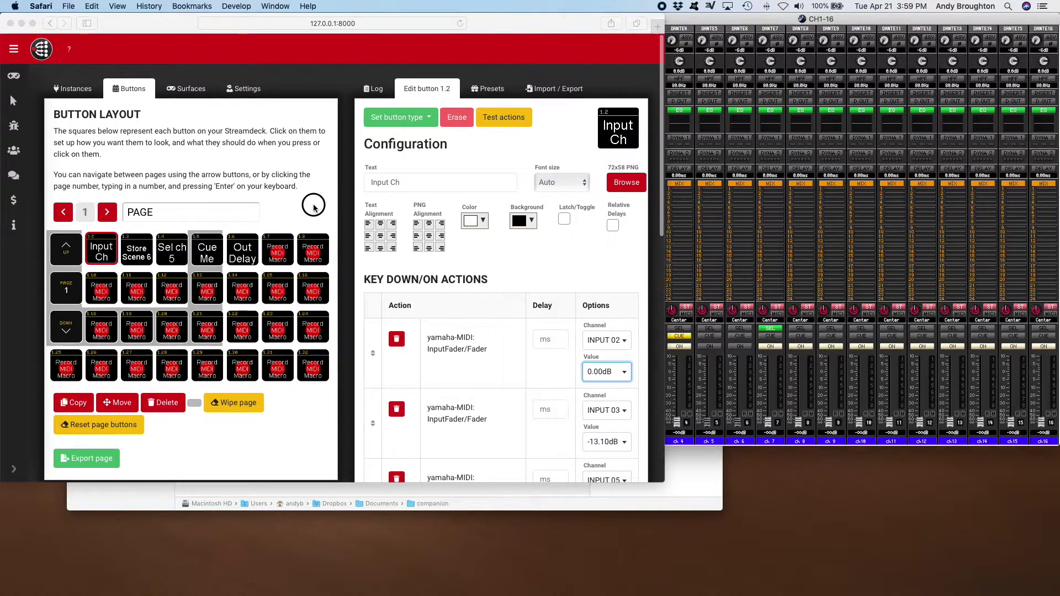
{"action": "left_click", "coordinate": [100, 256]}
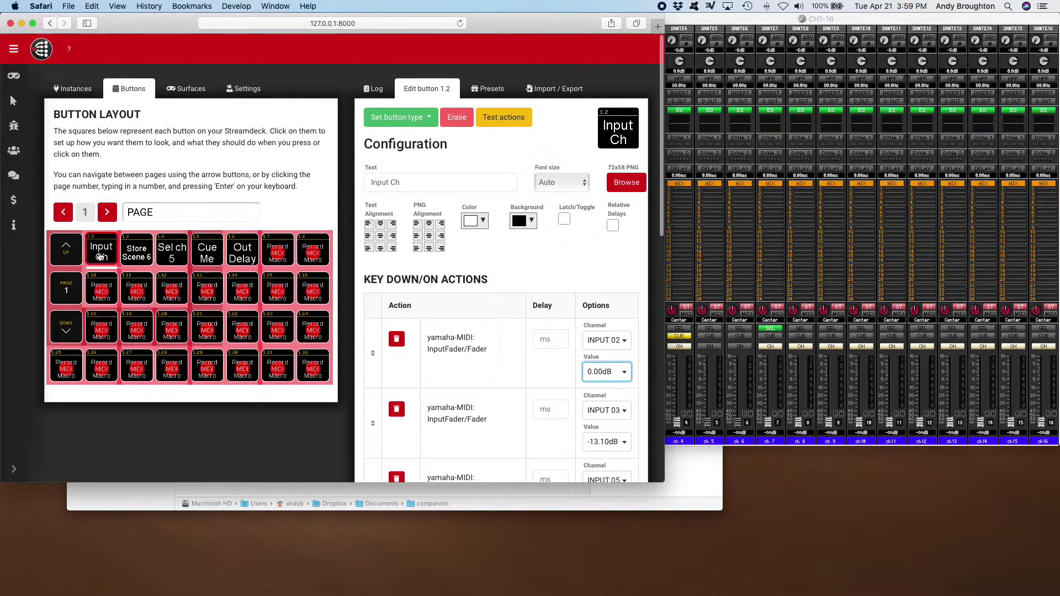
{"action": "left_click", "coordinate": [715, 19]}
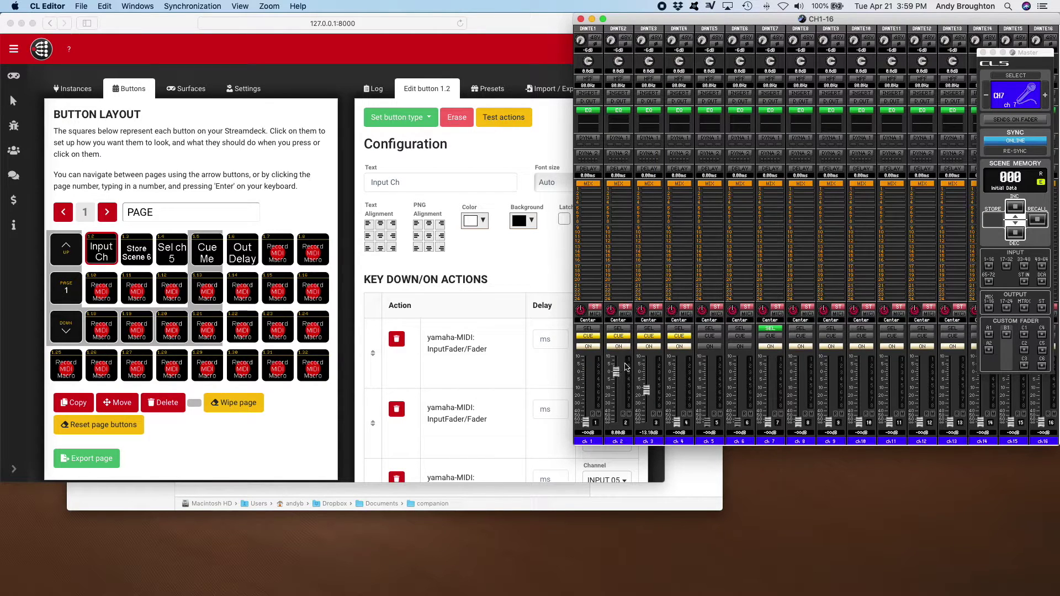
{"action": "left_click", "coordinate": [542, 169]}
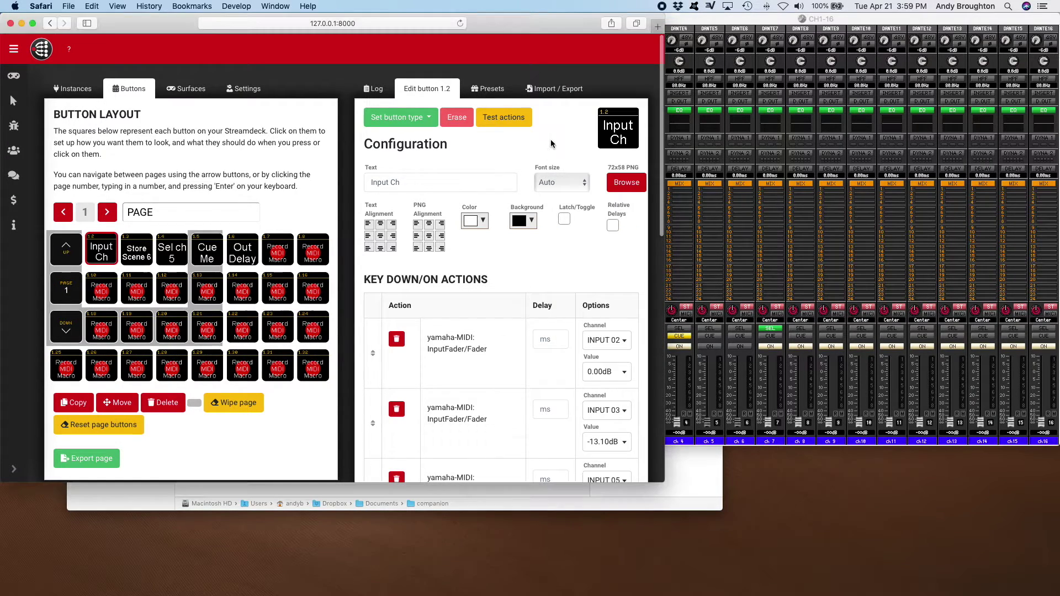
{"action": "scroll", "coordinate": [536, 381], "scroll_direction": "down", "scroll_amount": 10}
{"action": "scroll", "coordinate": [535, 381], "scroll_direction": "up", "scroll_amount": 10}
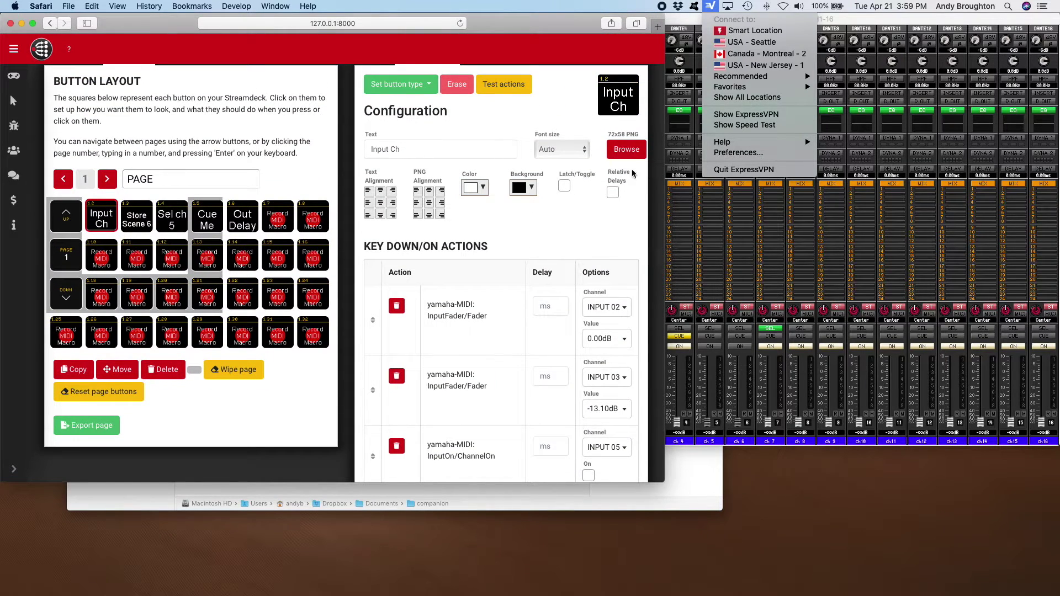
{"action": "left_click", "coordinate": [696, 43]}
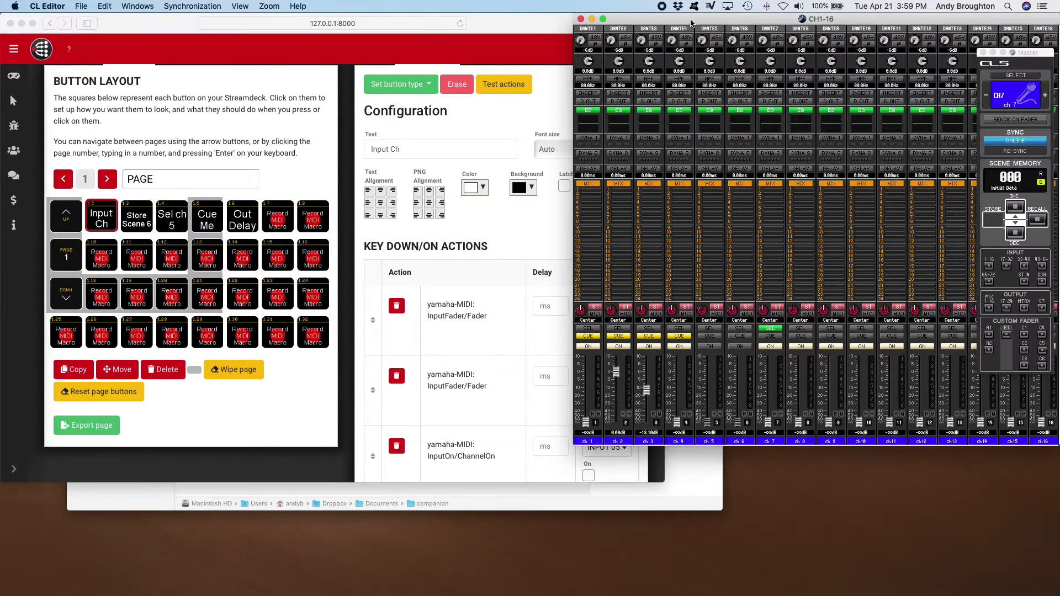